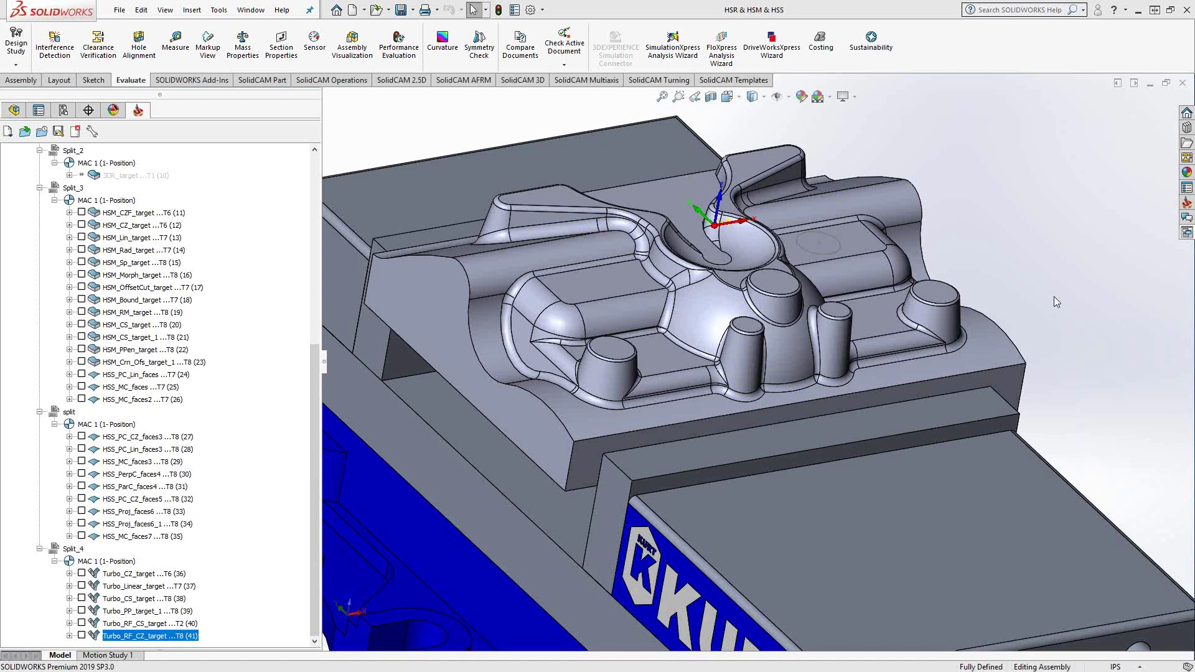
Step: Open Turbo_CZ_target, keep the Constant Z technology, and view its target geometry settings
{"action": "left_click", "coordinate": [120, 574]}
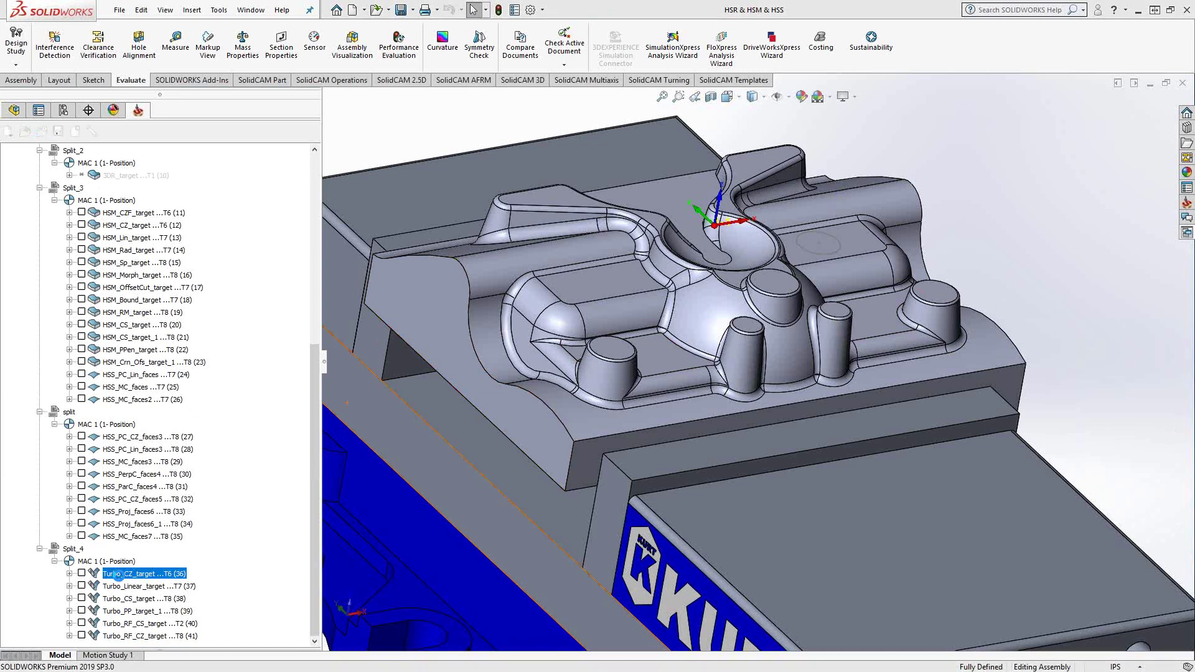
{"action": "double_click", "coordinate": [119, 574]}
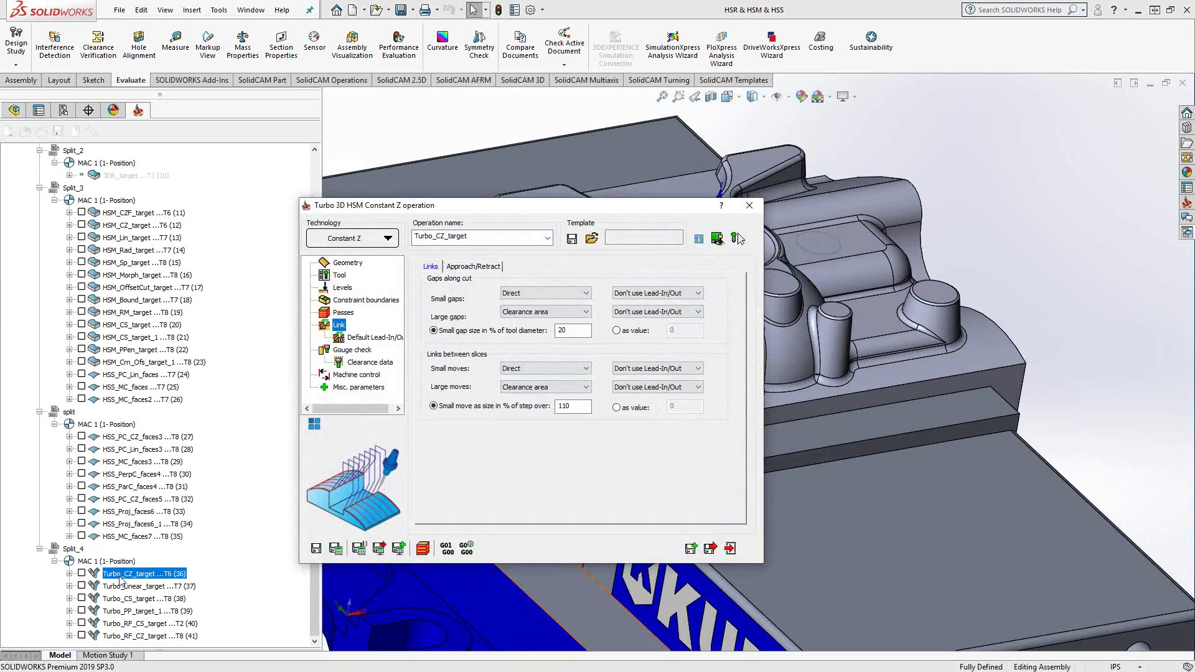
{"action": "left_click", "coordinate": [387, 240]}
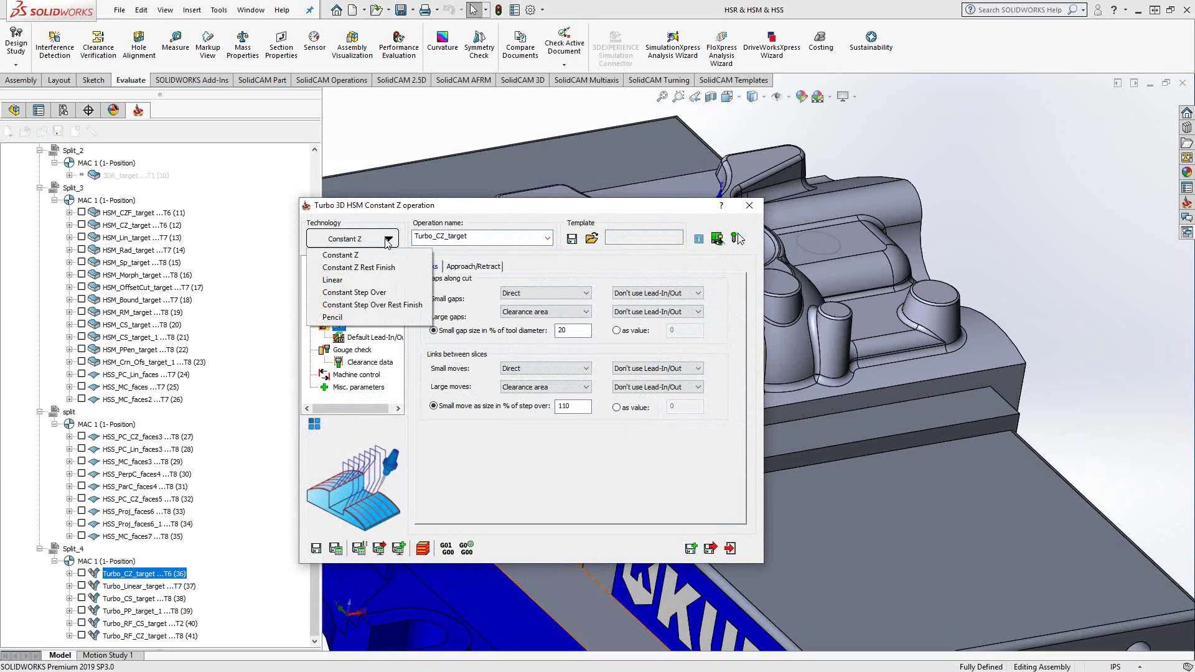
{"action": "left_click", "coordinate": [418, 218]}
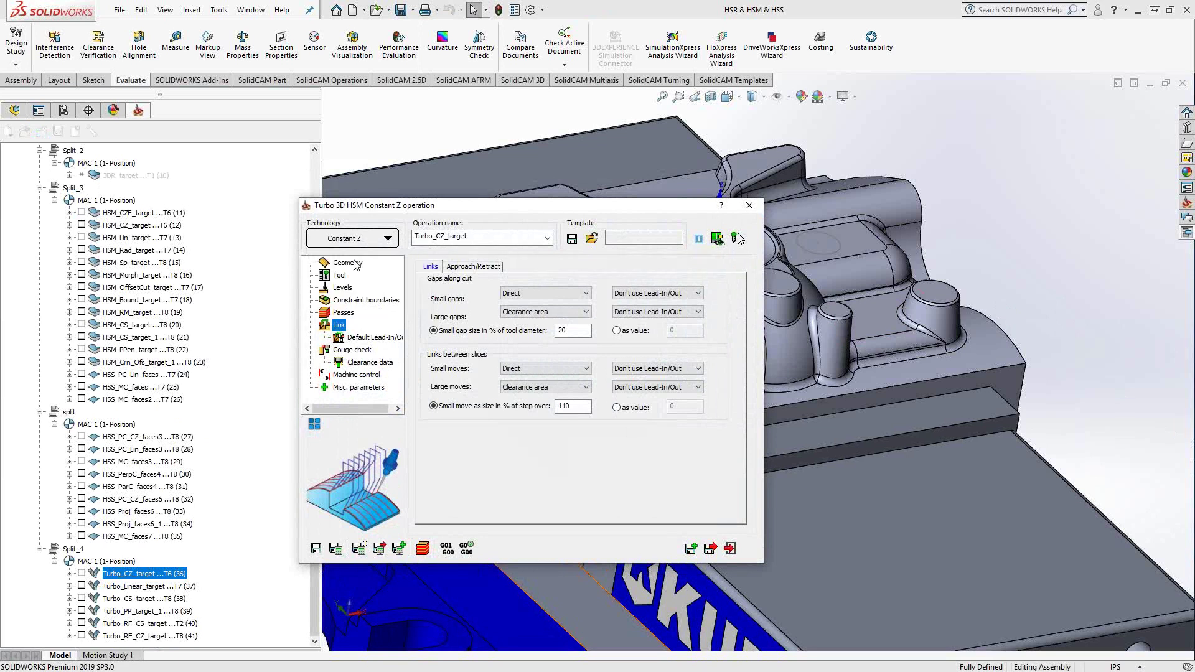
{"action": "left_click", "coordinate": [354, 265]}
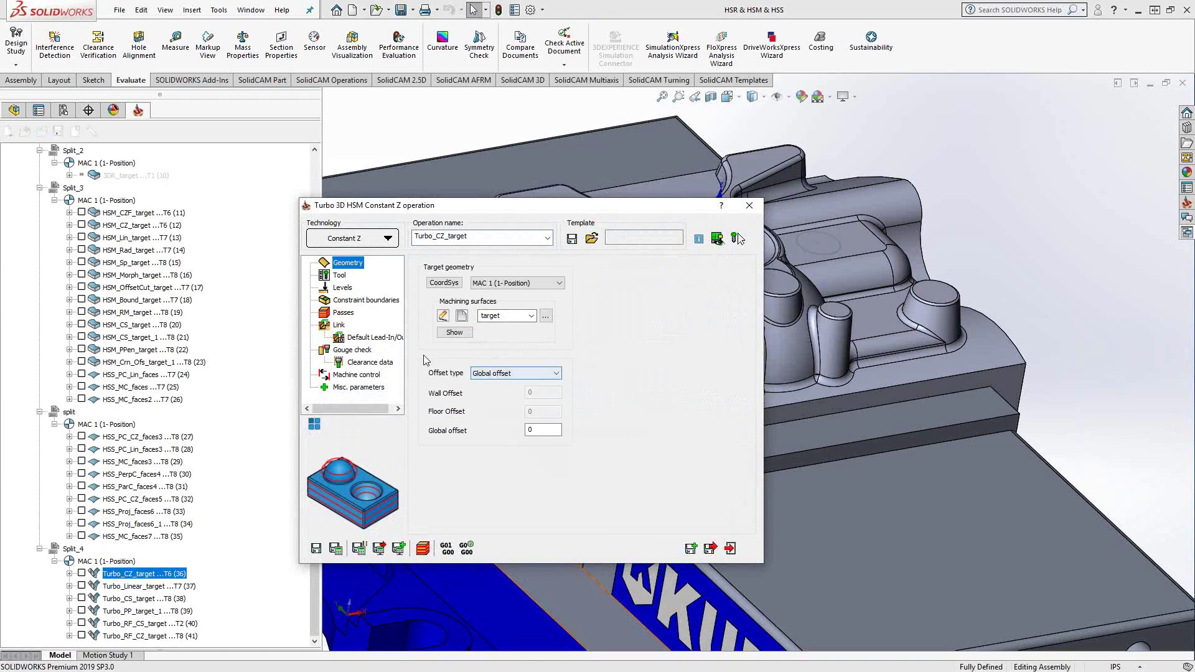
Step: Check the Constant Z operation's Tool, Levels and Constraint boundaries pages
{"action": "left_click", "coordinate": [336, 275]}
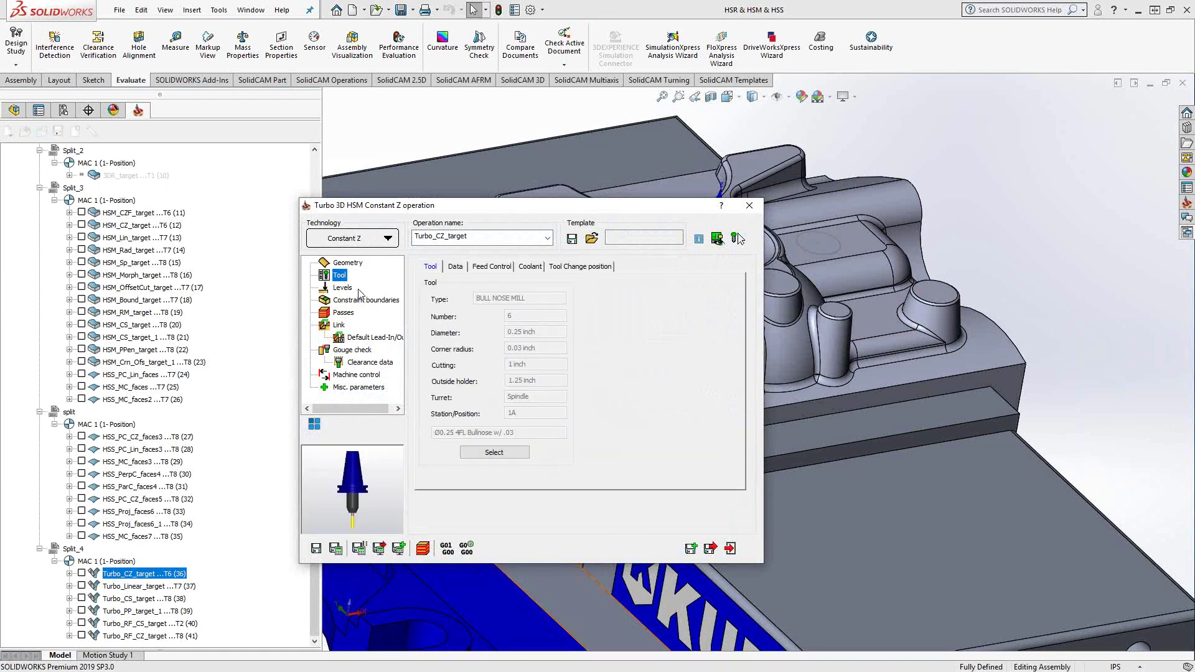
{"action": "left_click", "coordinate": [344, 288]}
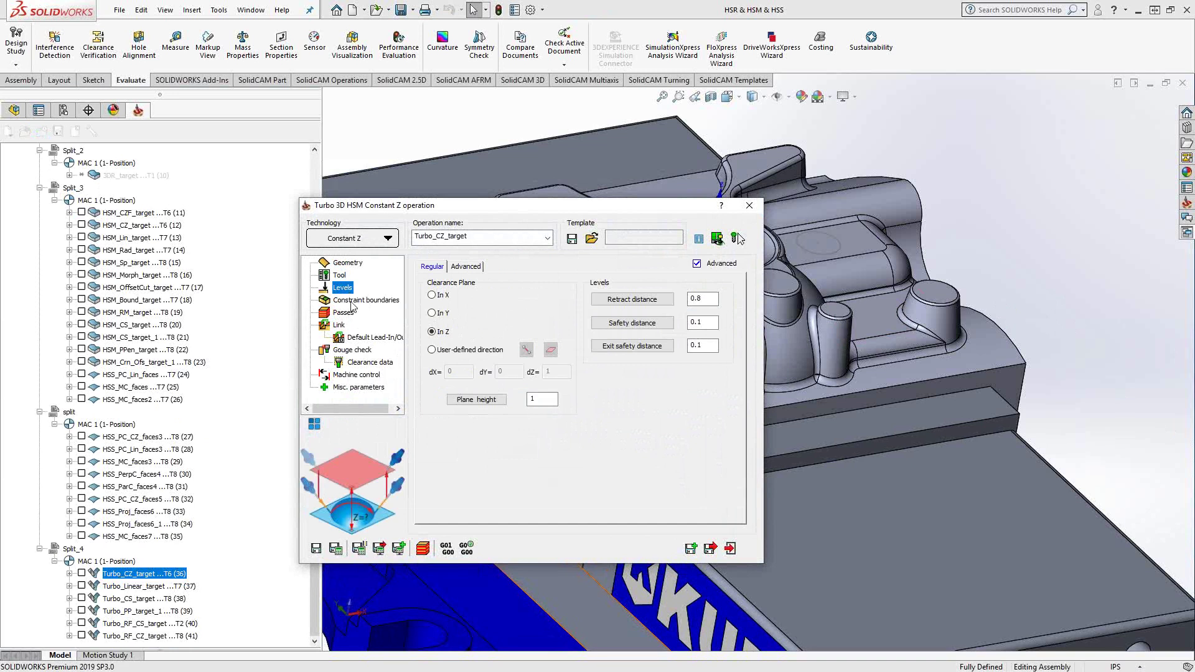
{"action": "left_click", "coordinate": [353, 304]}
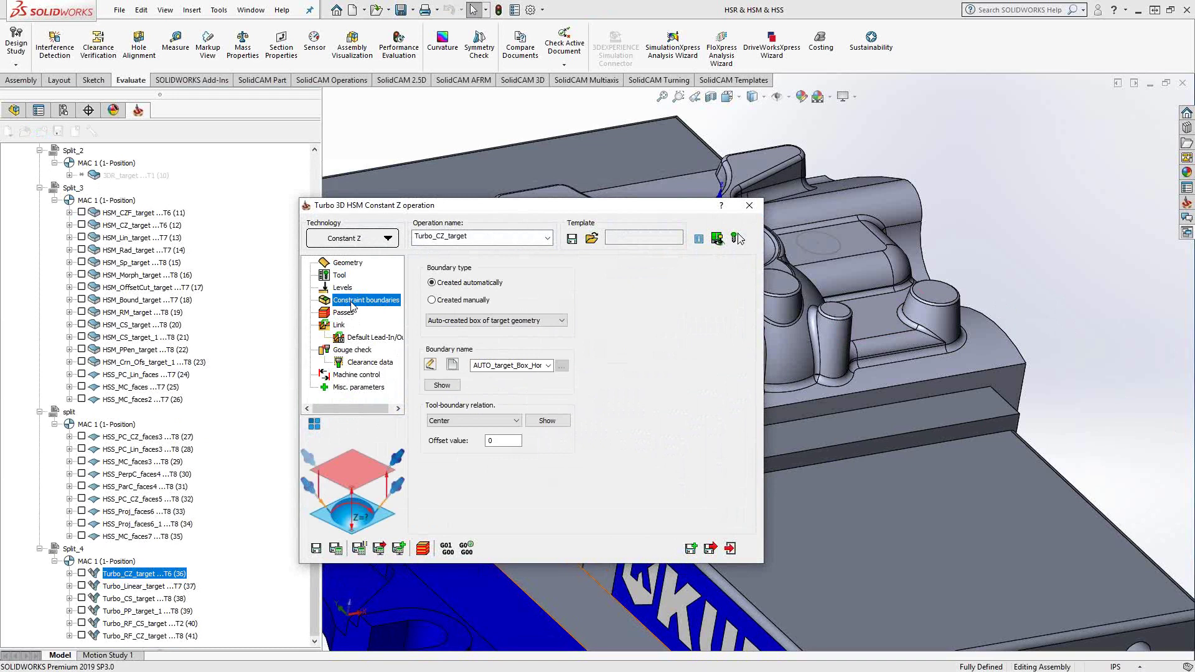
Step: Inspect the Step down and Maximum step over values on the Passes page
{"action": "left_click", "coordinate": [346, 313]}
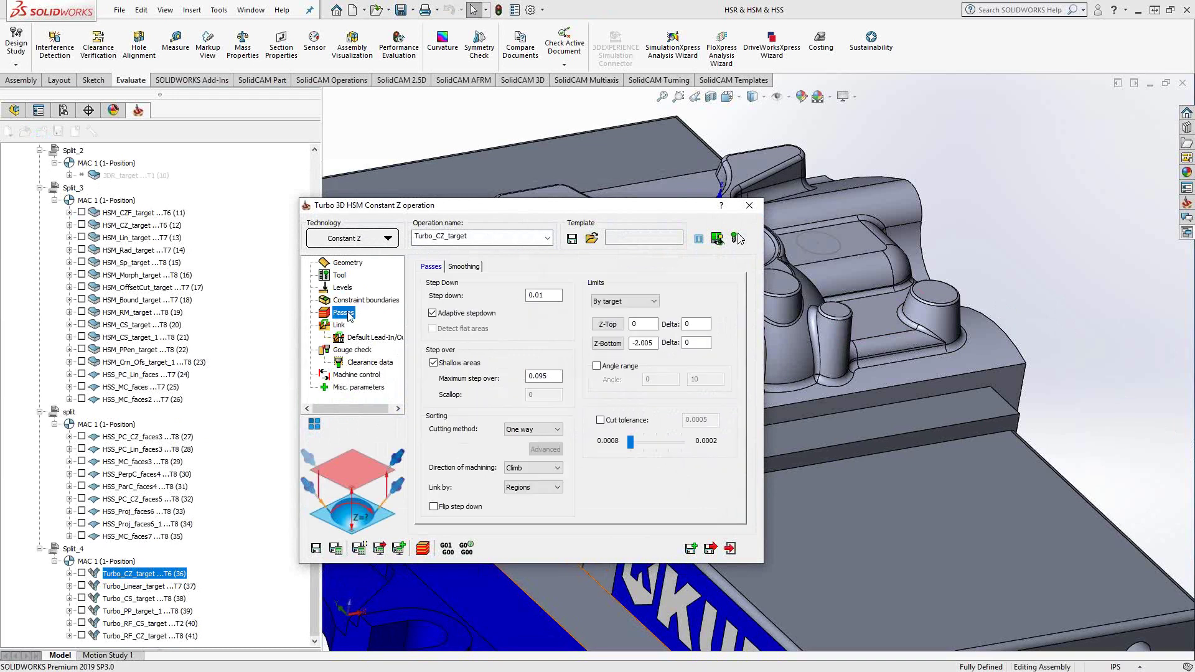
{"action": "double_click", "coordinate": [536, 295]}
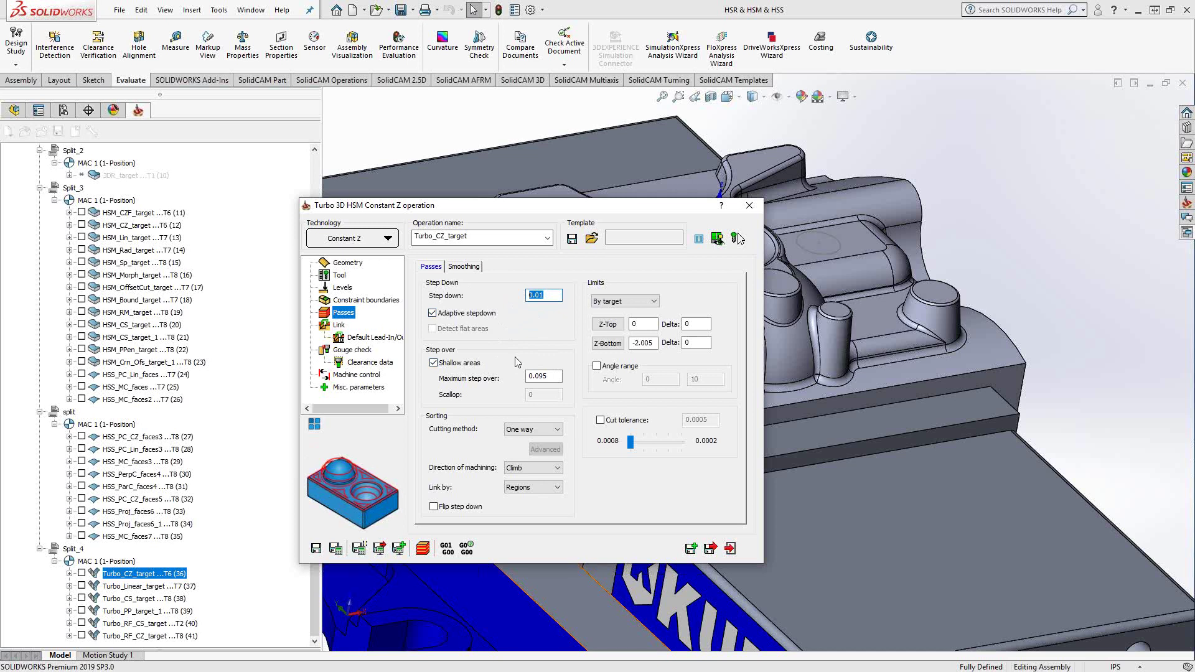
{"action": "left_click_drag", "start_coordinate": [543, 375], "coordinate": [514, 383]}
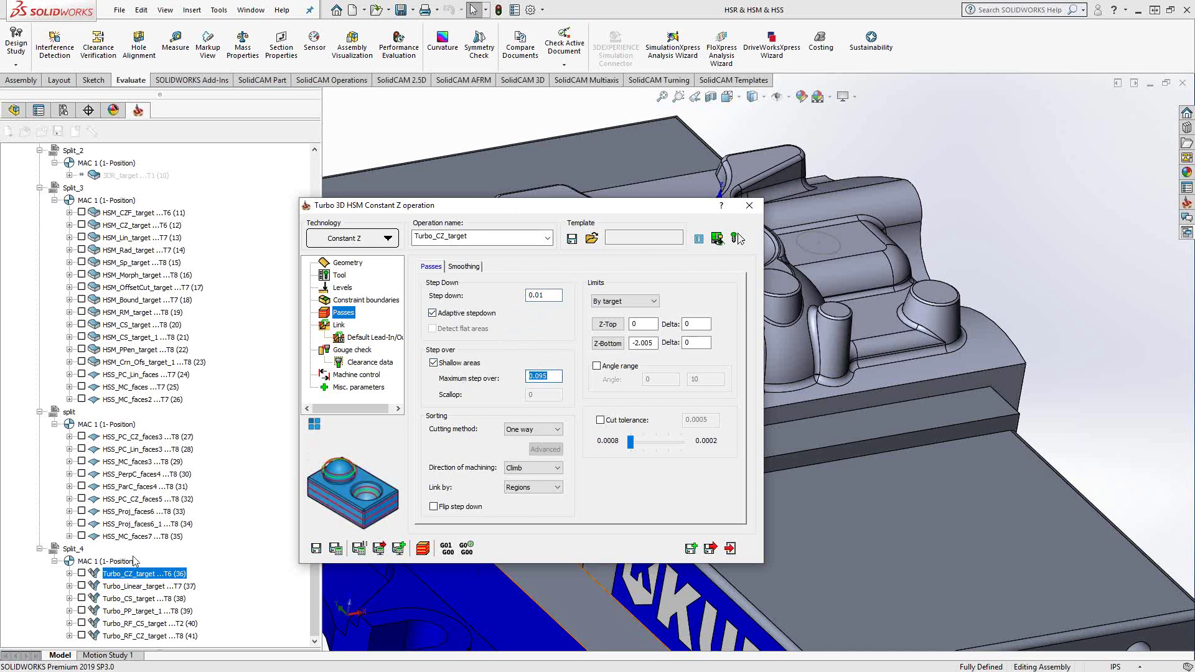
Step: Display the Constant Z toolpath and orbit the part to inspect it
{"action": "left_click", "coordinate": [82, 573]}
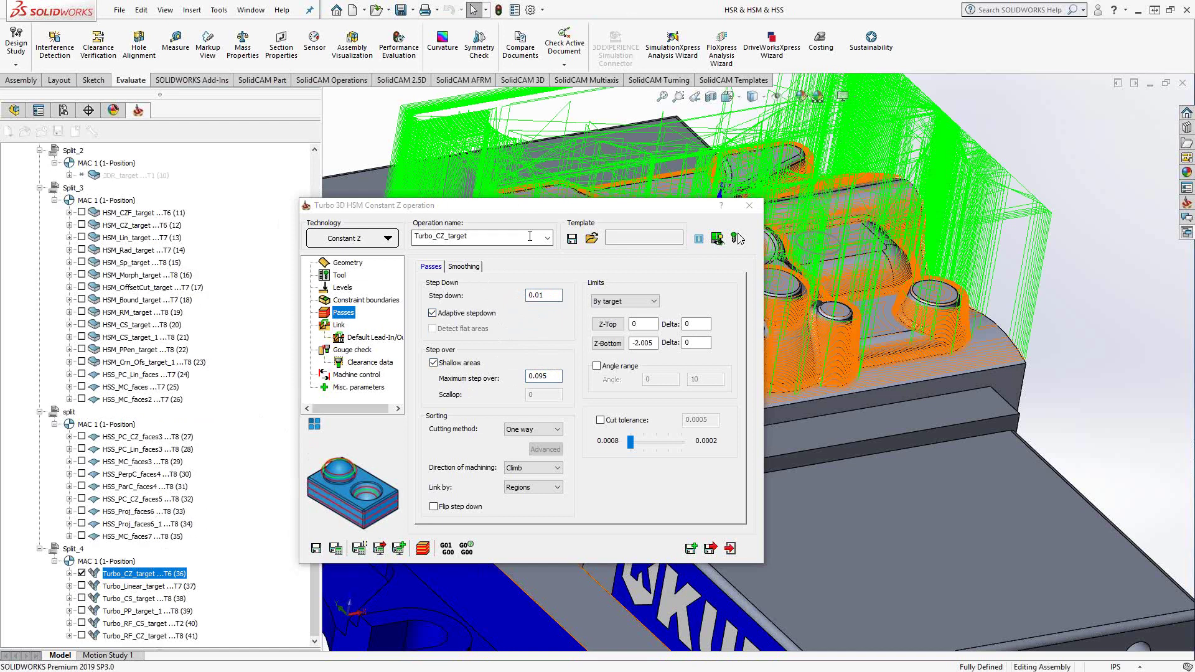
{"action": "left_click_drag", "start_coordinate": [539, 213], "coordinate": [341, 194]}
{"action": "scroll", "coordinate": [751, 374], "scroll_direction": "down", "scroll_amount": 3}
{"action": "scroll", "coordinate": [750, 374], "scroll_direction": "down", "scroll_amount": 2}
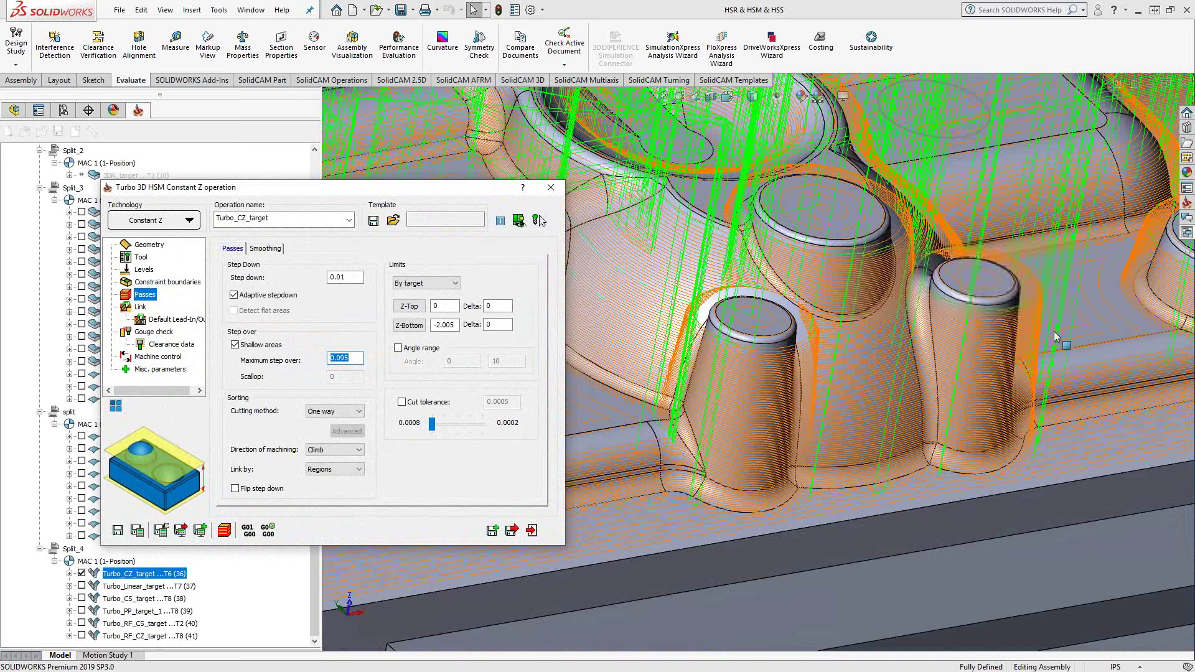
{"action": "middle_click_drag", "start_coordinate": [749, 375], "coordinate": [925, 350]}
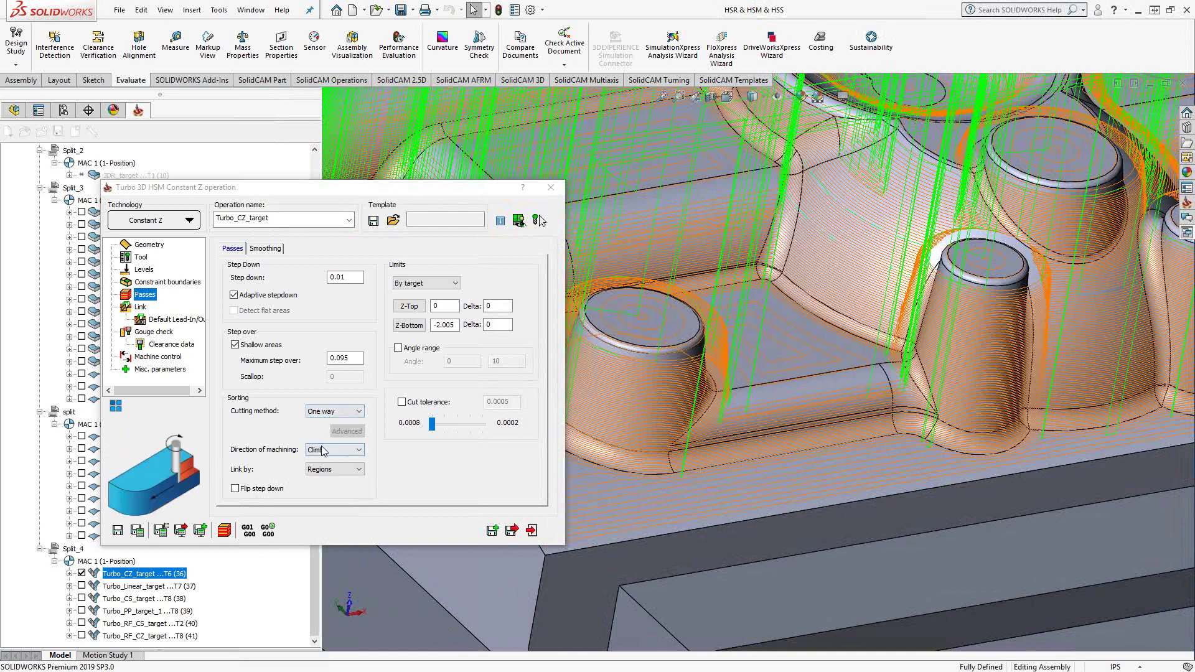
Step: Compare Link by Levels with Regions, keep Regions, and view the Link settings
{"action": "left_click", "coordinate": [360, 475]}
{"action": "left_click", "coordinate": [358, 479]}
{"action": "left_click", "coordinate": [357, 474]}
{"action": "left_click", "coordinate": [336, 492]}
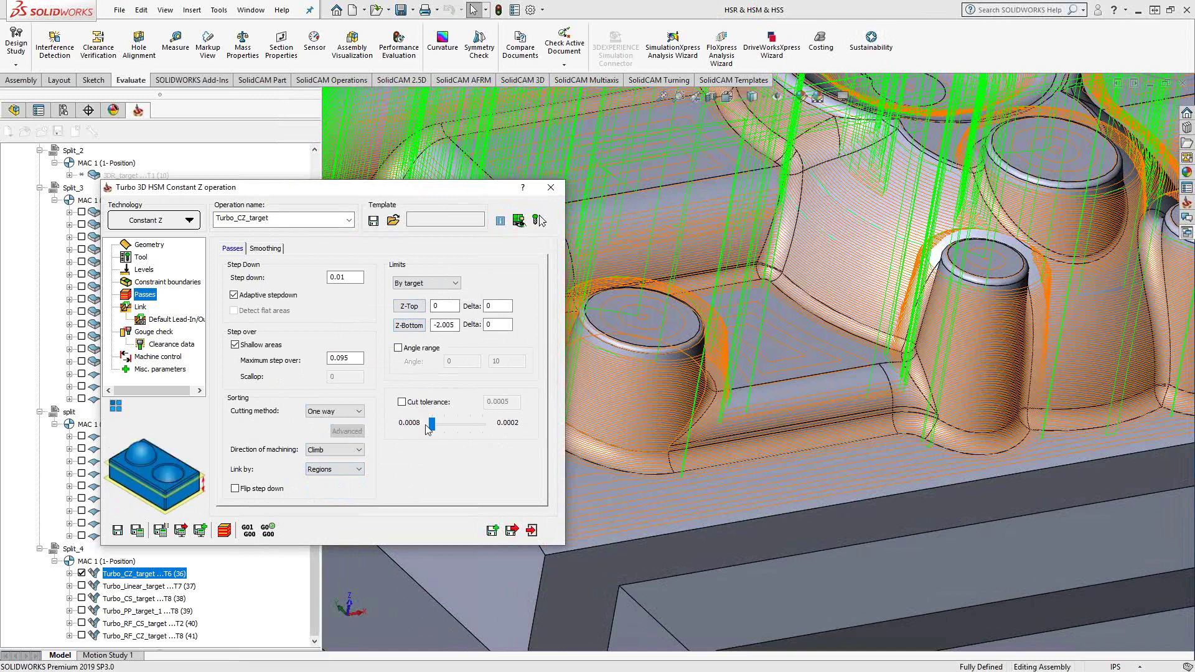
{"action": "left_click", "coordinate": [140, 307]}
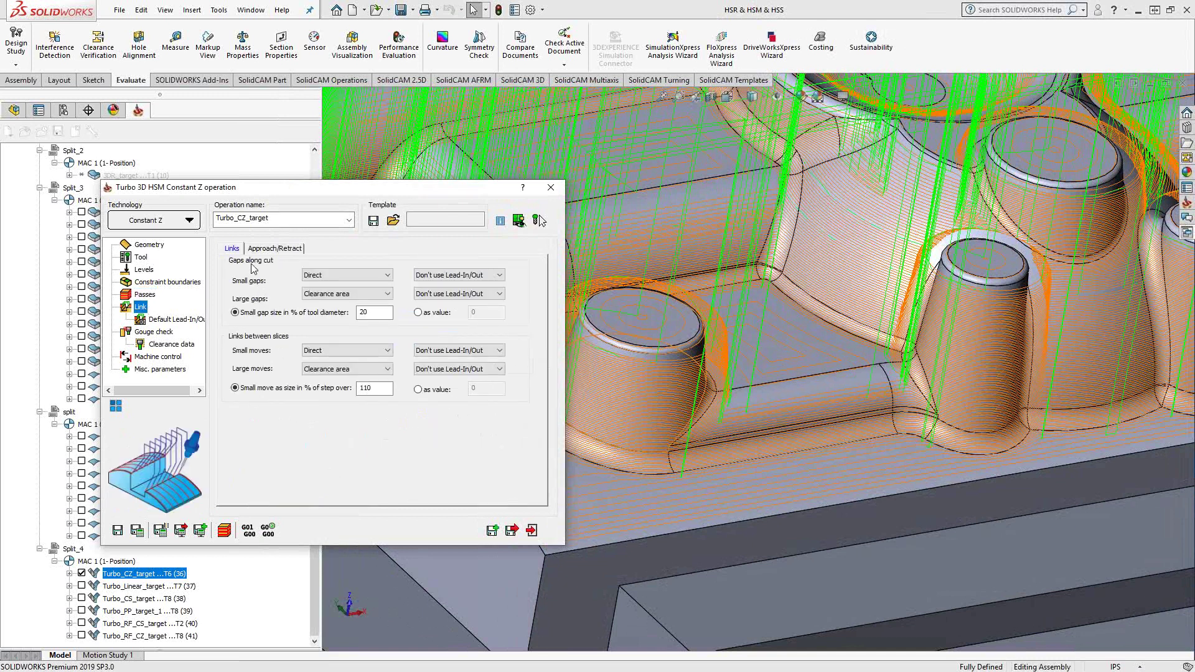
Step: Confirm Direct small gaps and Clearance area large gaps, check gouge settings, then close the operation
{"action": "left_click", "coordinate": [324, 277]}
{"action": "left_click", "coordinate": [324, 276]}
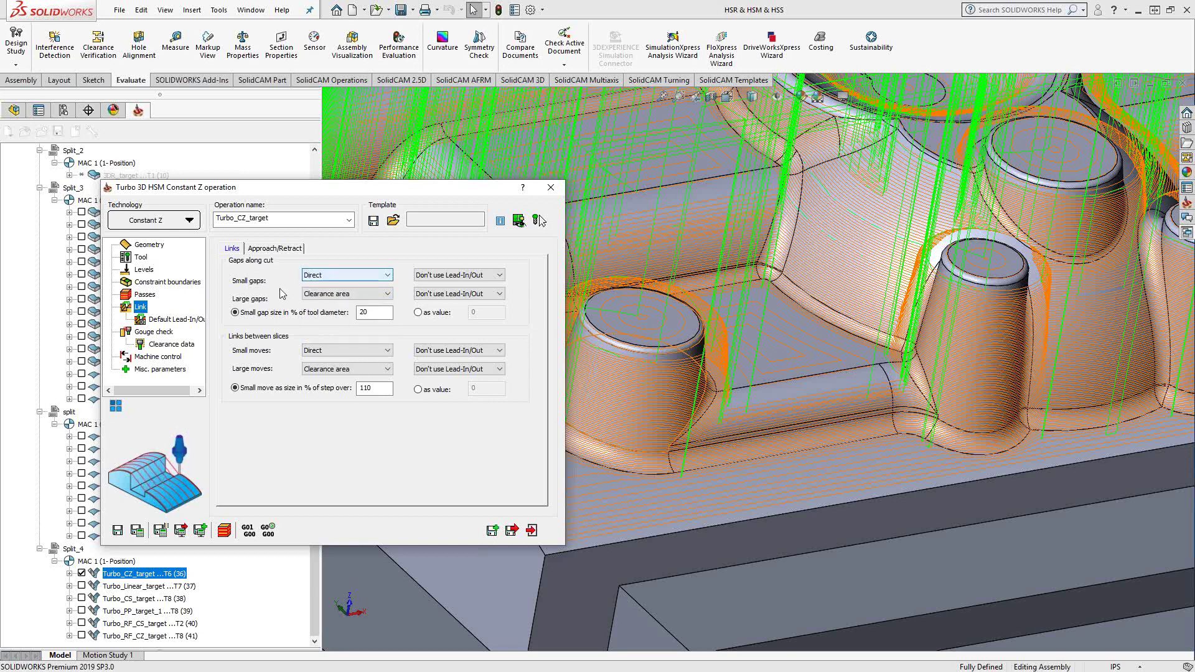
{"action": "left_click", "coordinate": [349, 299]}
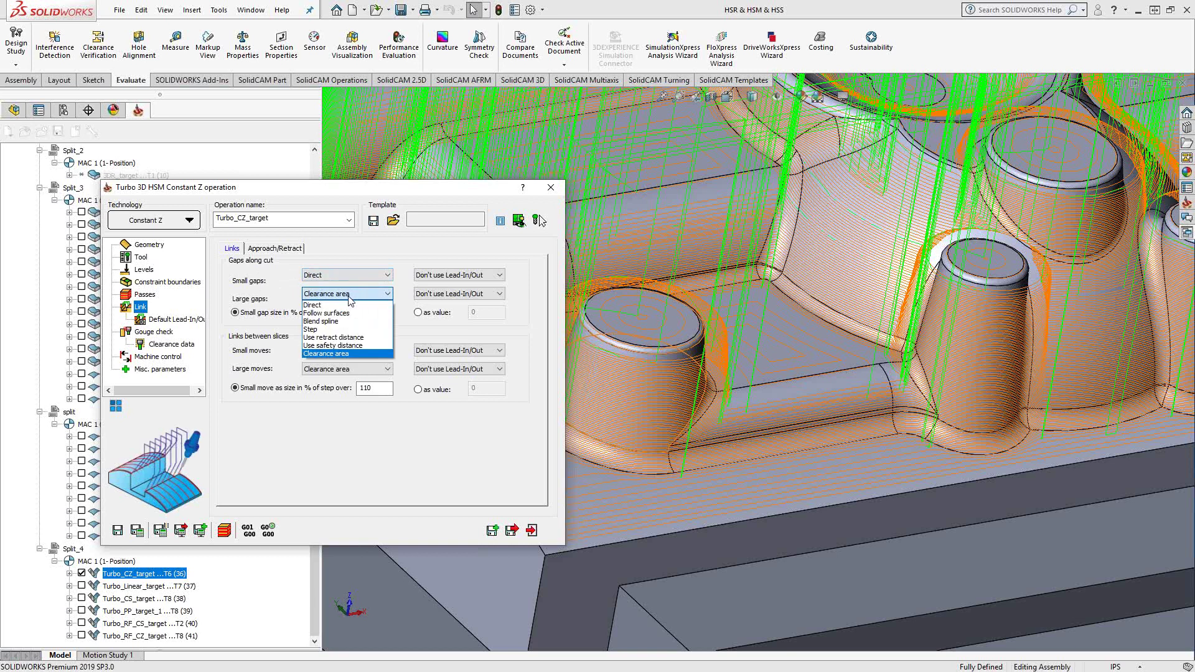
{"action": "left_click", "coordinate": [327, 349]}
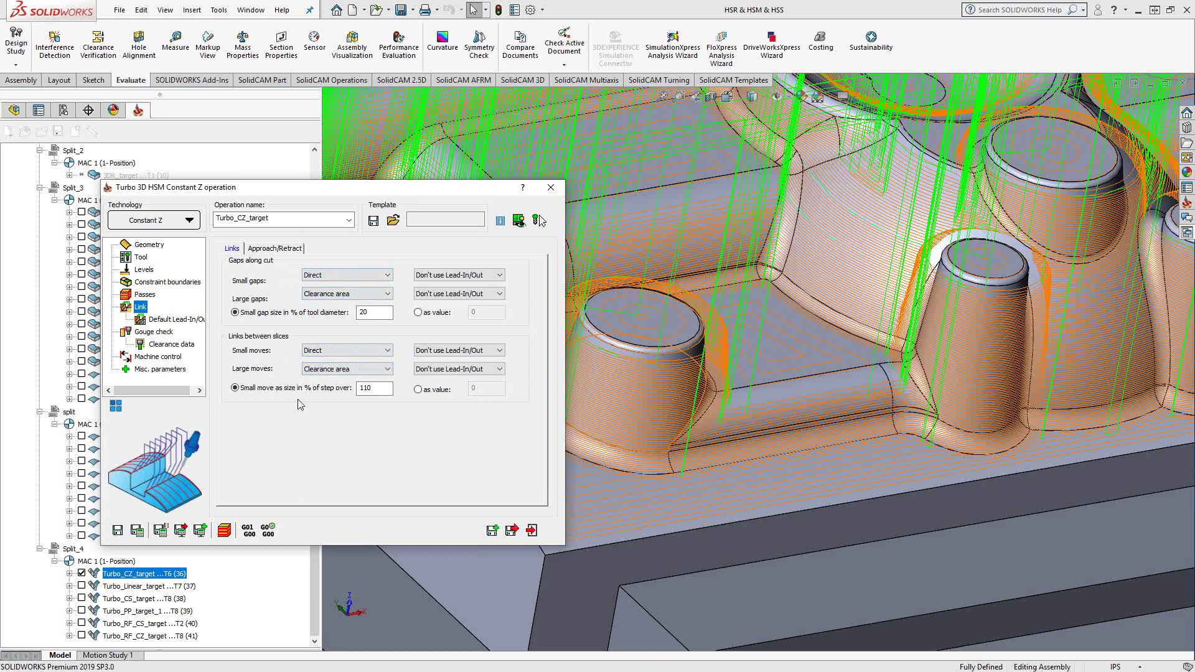
{"action": "left_click", "coordinate": [161, 333]}
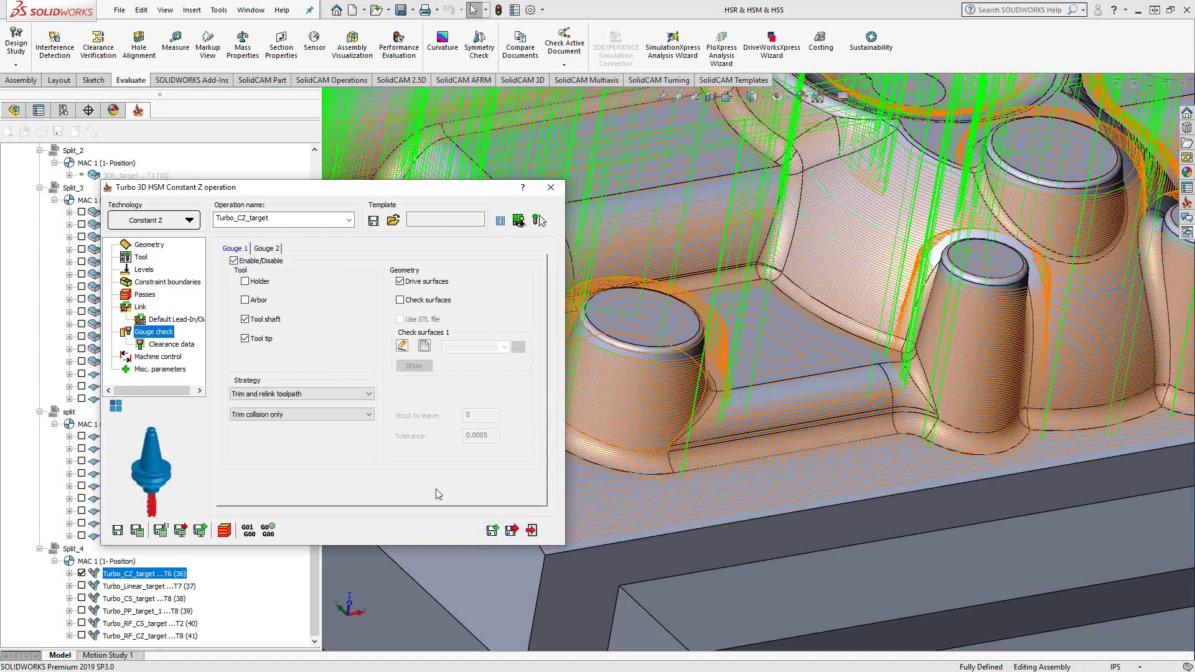
{"action": "left_click", "coordinate": [531, 530]}
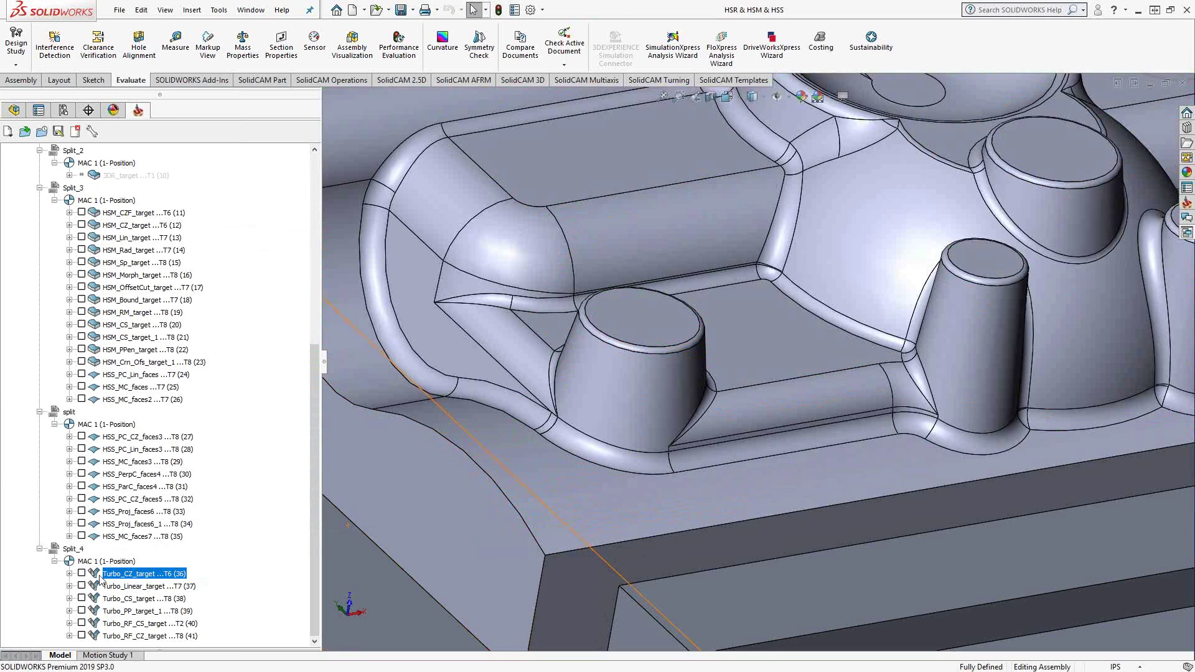
Step: Review Turbo_RF_CZ_target's Tool and Reference tool pages, then close the operation
{"action": "double_click", "coordinate": [140, 635]}
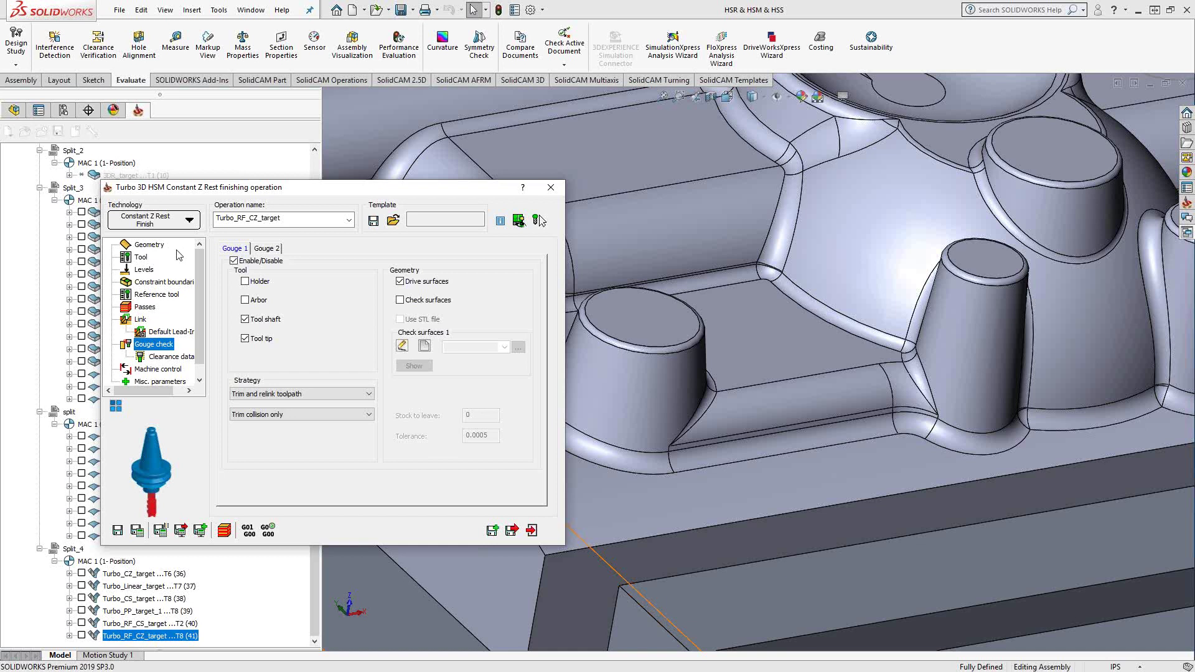
{"action": "left_click", "coordinate": [141, 257]}
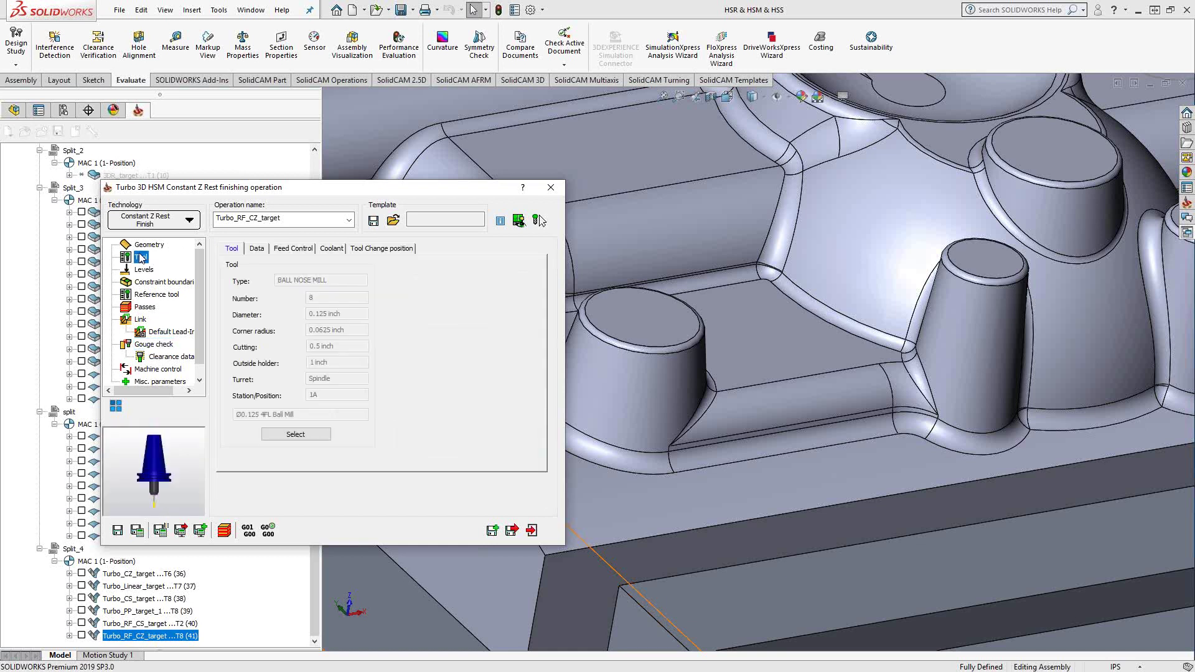
{"action": "left_click", "coordinate": [149, 295]}
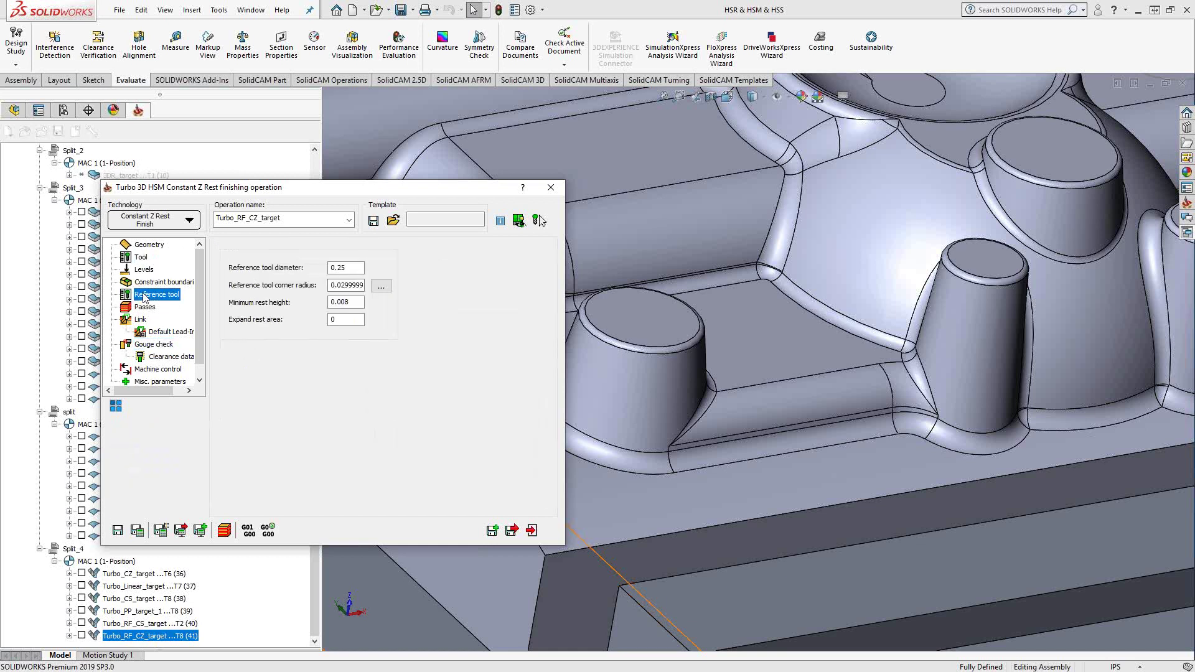
{"action": "left_click", "coordinate": [532, 529]}
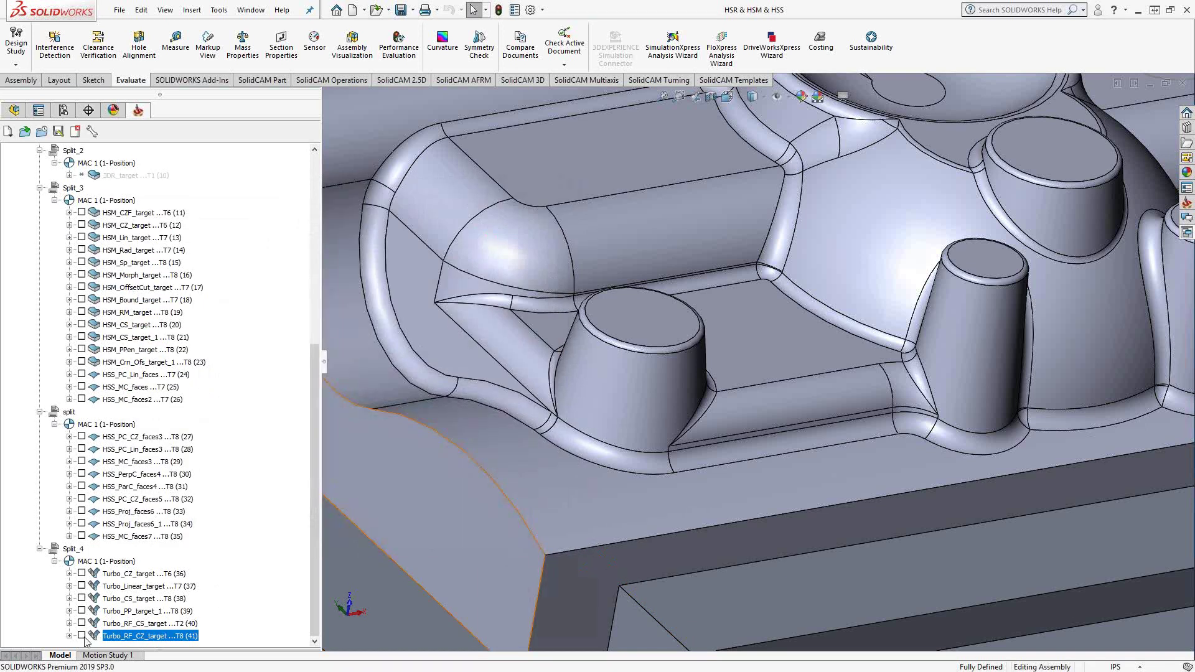
Step: Preview the Turbo_RF_CZ_target toolpath on the part, then hide it
{"action": "left_click", "coordinate": [82, 636]}
{"action": "mouse_move", "coordinate": [720, 406]}
{"action": "middle_mouse_down"}
{"action": "mouse_move", "coordinate": [815, 364]}
{"action": "mouse_move", "coordinate": [836, 326]}
{"action": "middle_mouse_up"}
{"action": "scroll", "coordinate": [814, 363], "scroll_direction": "up", "scroll_amount": 3}
{"action": "scroll", "coordinate": [815, 363], "scroll_direction": "up", "scroll_amount": 5}
{"action": "scroll", "coordinate": [835, 325], "scroll_direction": "down", "scroll_amount": 2}
{"action": "scroll", "coordinate": [835, 309], "scroll_direction": "down", "scroll_amount": 2}
{"action": "scroll", "coordinate": [833, 280], "scroll_direction": "down", "scroll_amount": 3}
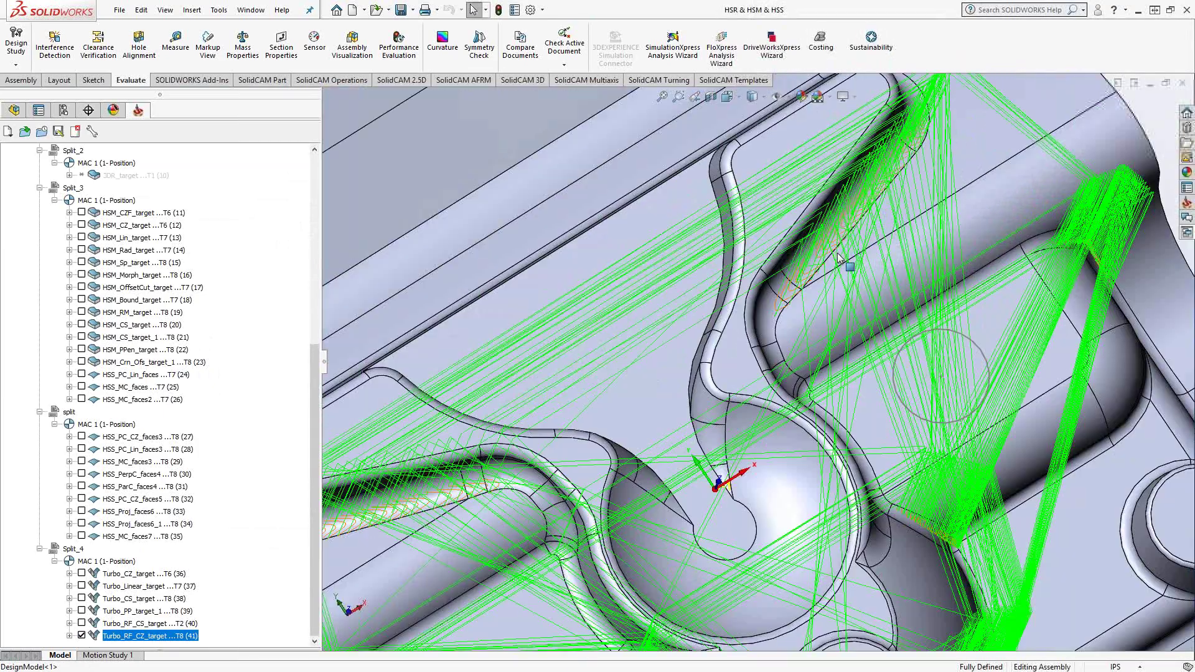
{"action": "scroll", "coordinate": [832, 251], "scroll_direction": "down", "scroll_amount": 2}
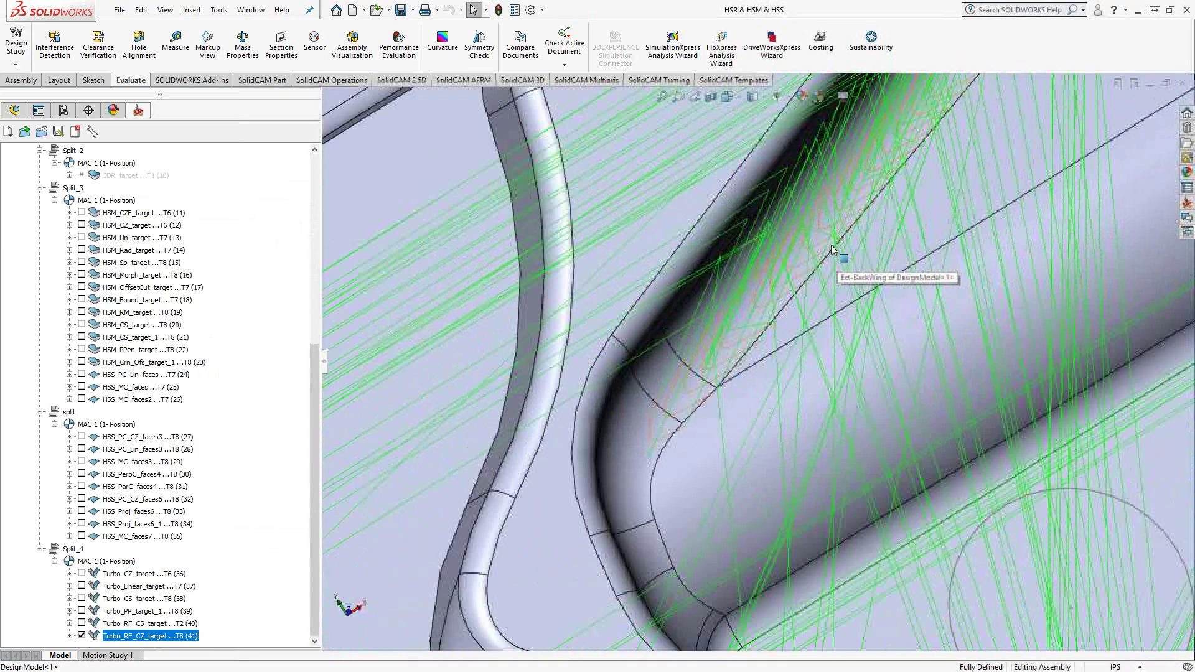
{"action": "left_click", "coordinate": [81, 636]}
{"action": "left_click", "coordinate": [115, 585]}
Step: Open Turbo_Linear_target, display its toolpath, and inspect the machining angle
{"action": "double_click", "coordinate": [114, 584]}
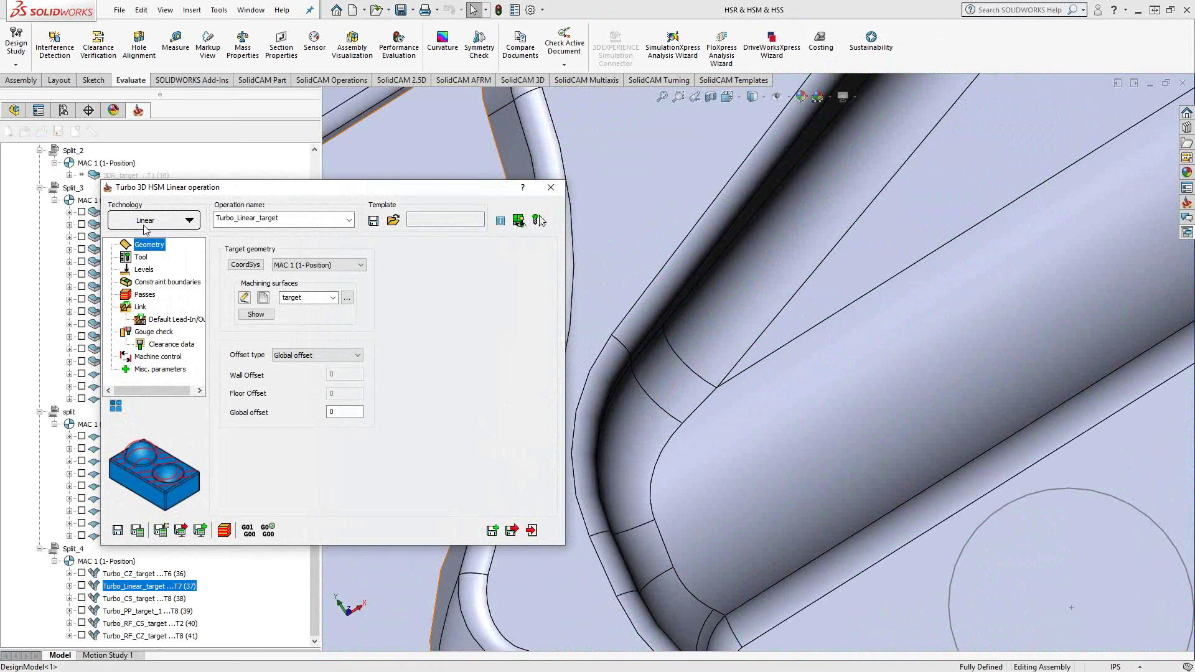
{"action": "scroll", "coordinate": [903, 386], "scroll_direction": "up", "scroll_amount": 2}
{"action": "scroll", "coordinate": [841, 406], "scroll_direction": "up", "scroll_amount": 3}
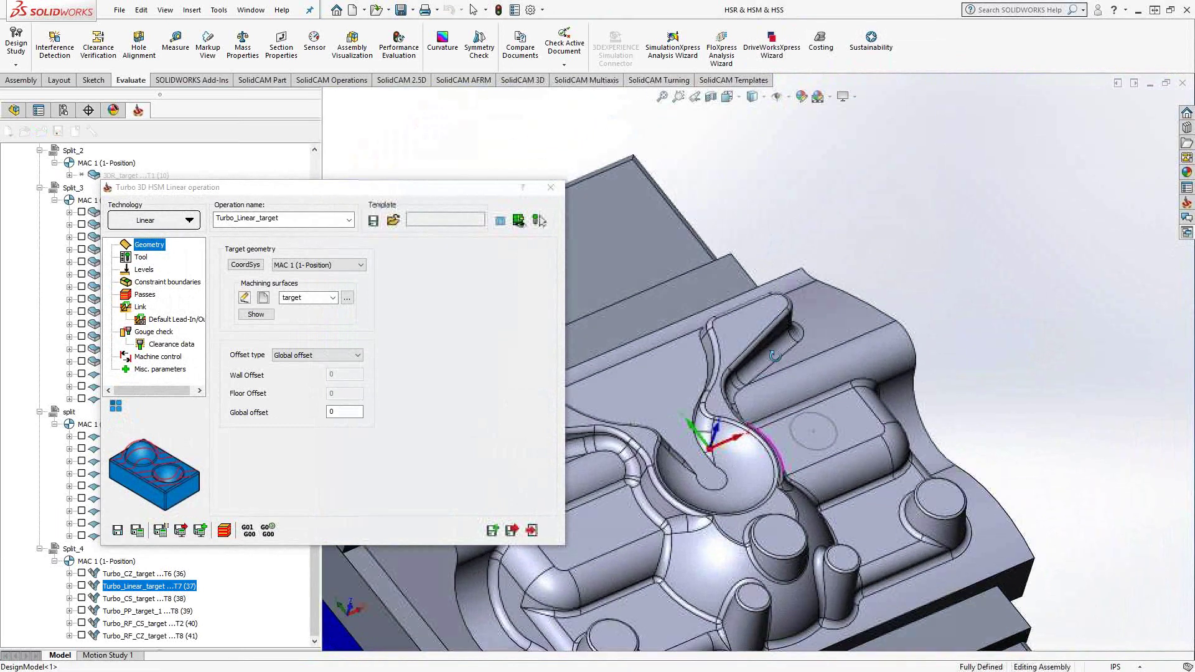
{"action": "middle_click_drag", "start_coordinate": [774, 445], "coordinate": [645, 452]}
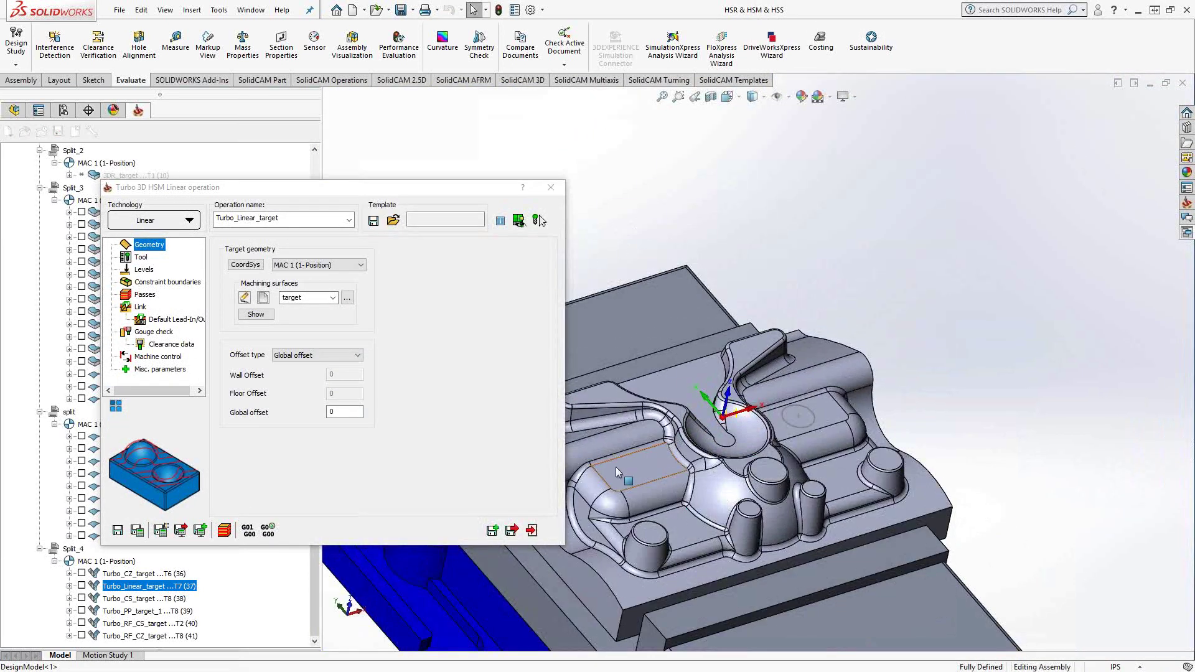
{"action": "left_click", "coordinate": [81, 585]}
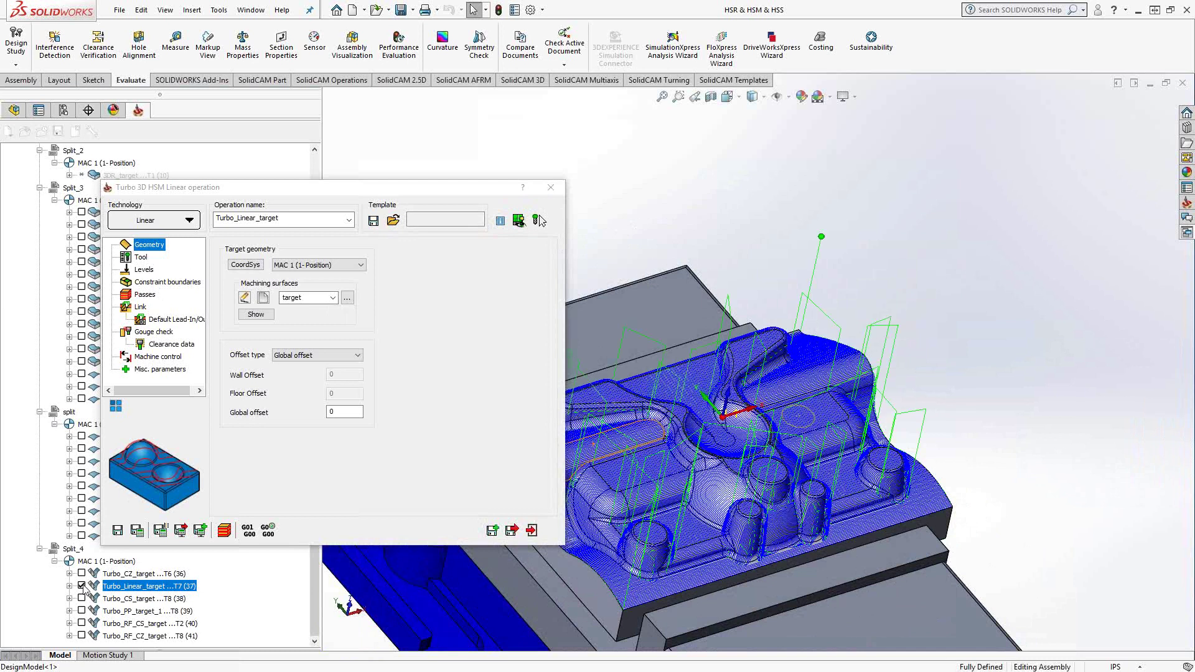
{"action": "scroll", "coordinate": [746, 527], "scroll_direction": "down", "scroll_amount": 5}
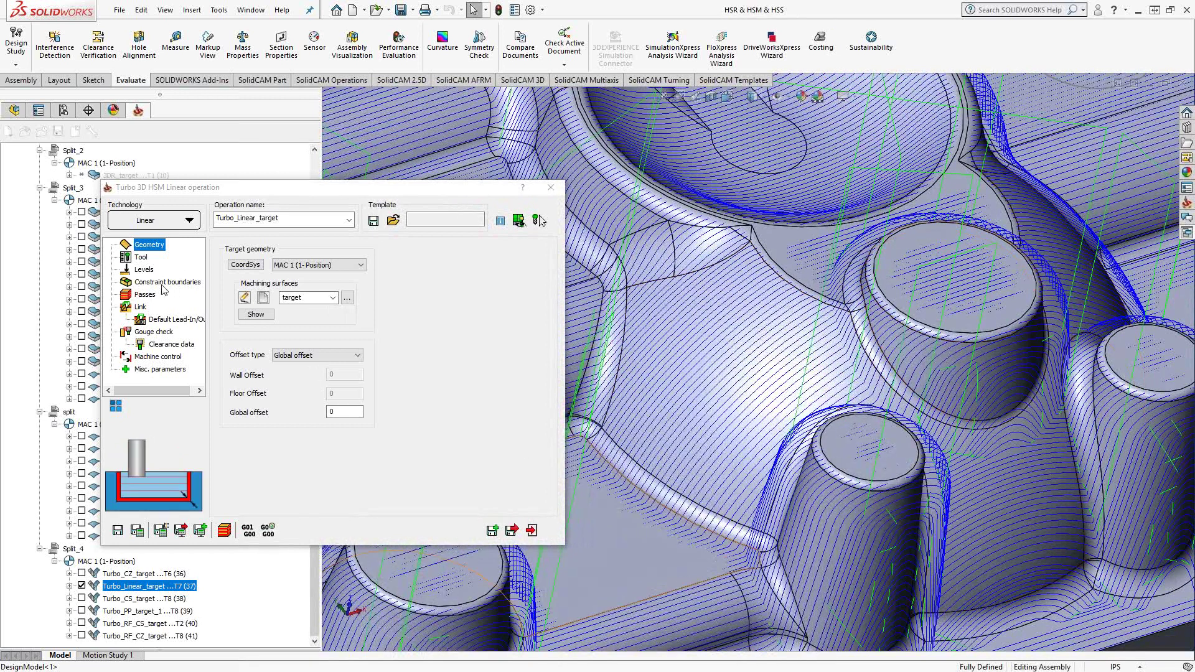
{"action": "left_click", "coordinate": [142, 295]}
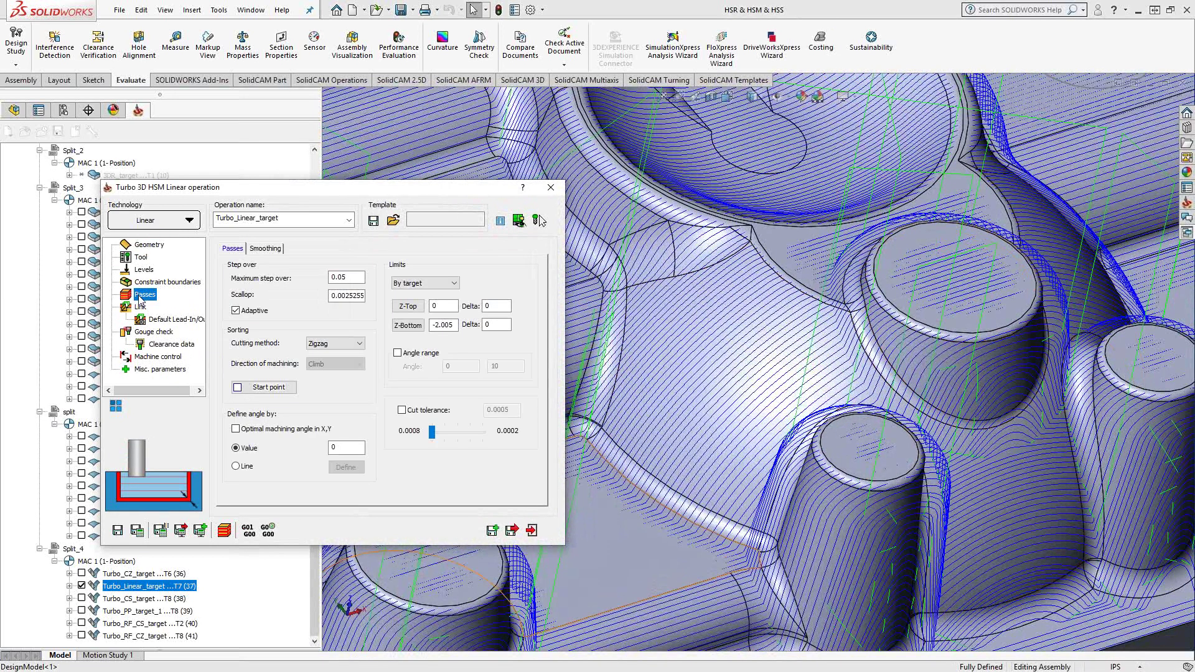
{"action": "left_click", "coordinate": [345, 447]}
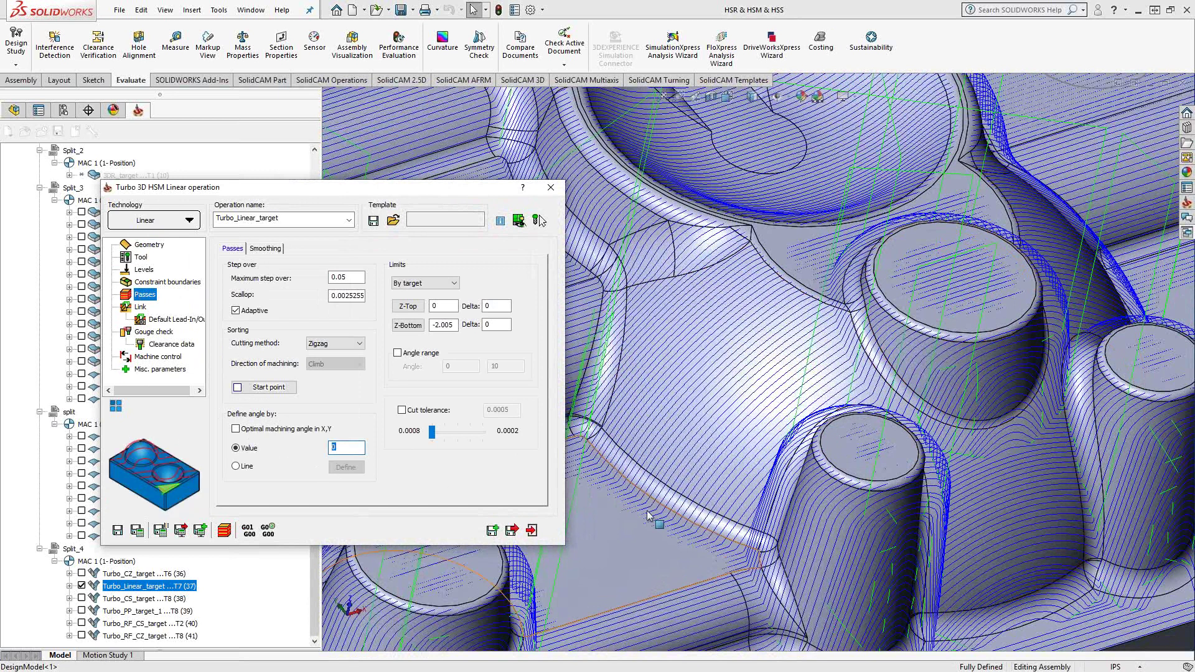
{"action": "key", "text": "f"}
Step: Review the Linear operation's Geometry, Tool, Levels, Constraint boundaries and Passes pages
{"action": "left_click", "coordinate": [147, 246]}
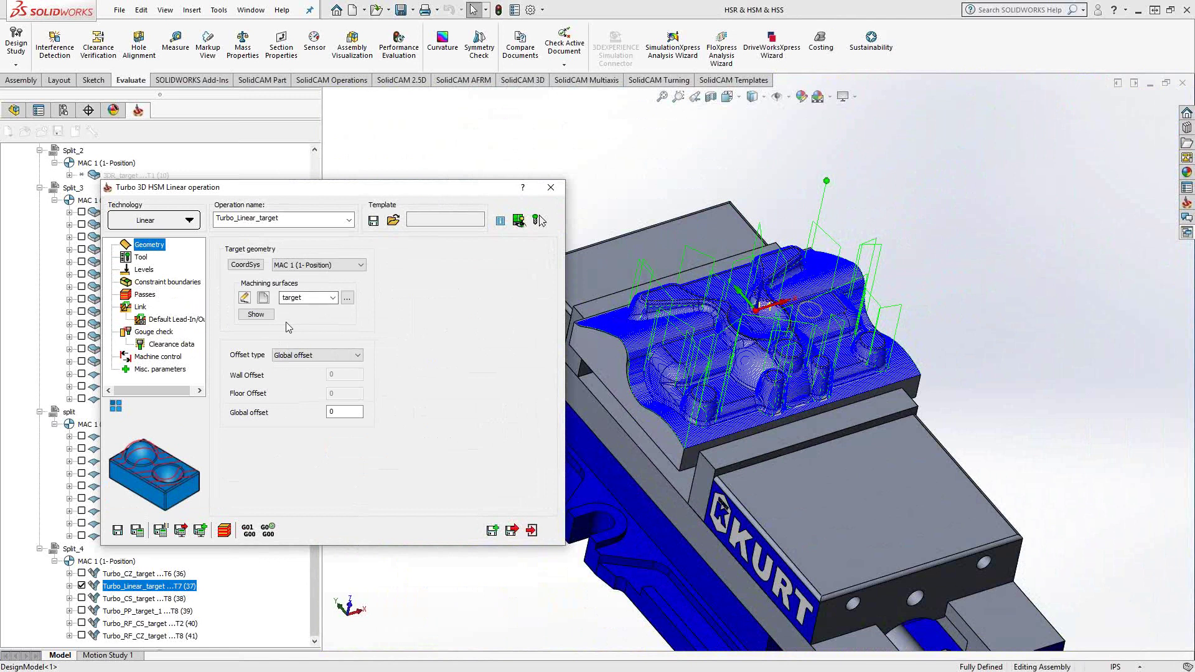
{"action": "left_click", "coordinate": [145, 259]}
{"action": "left_click", "coordinate": [145, 271]}
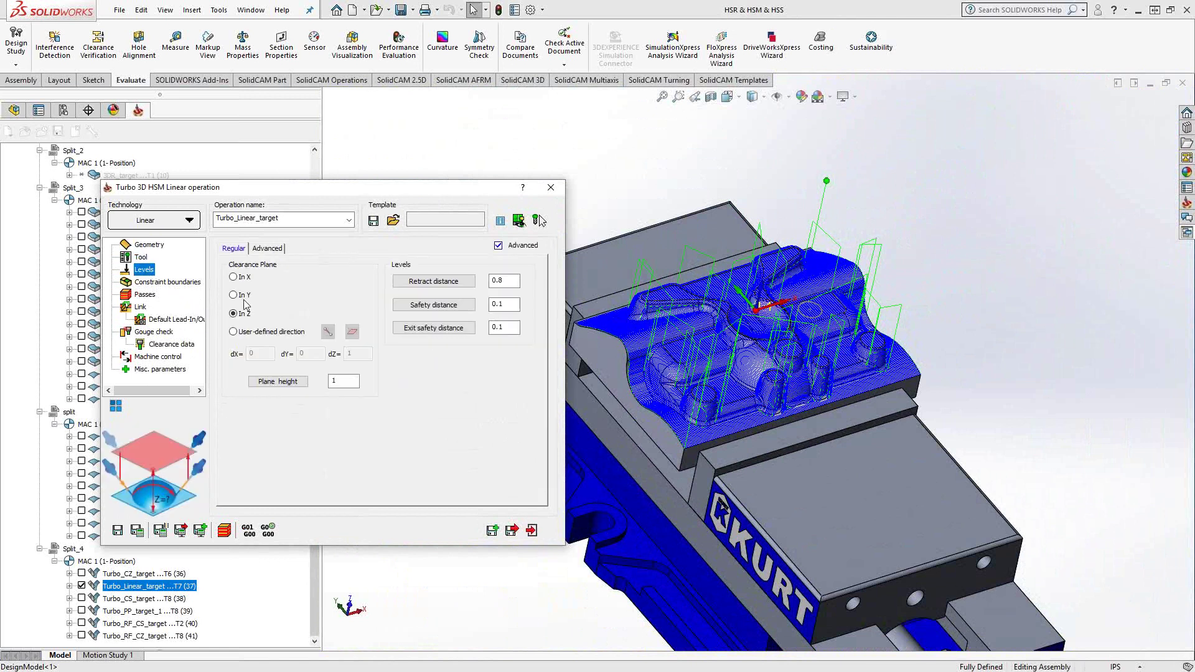
{"action": "left_click", "coordinate": [150, 283]}
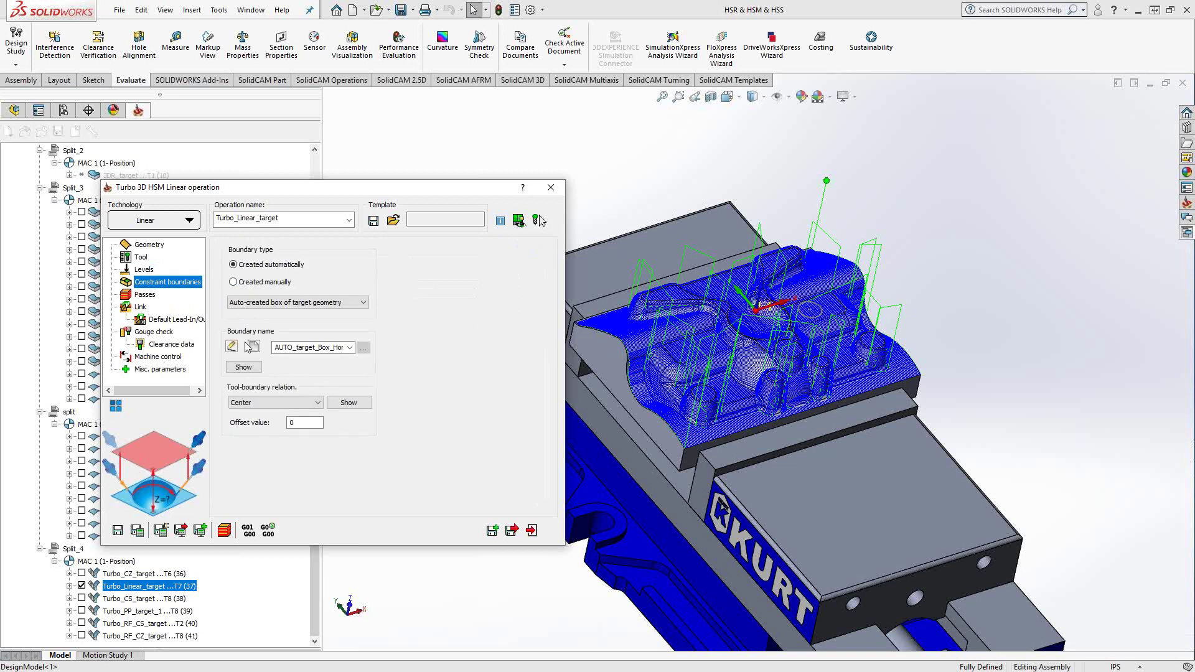
{"action": "left_click", "coordinate": [144, 295]}
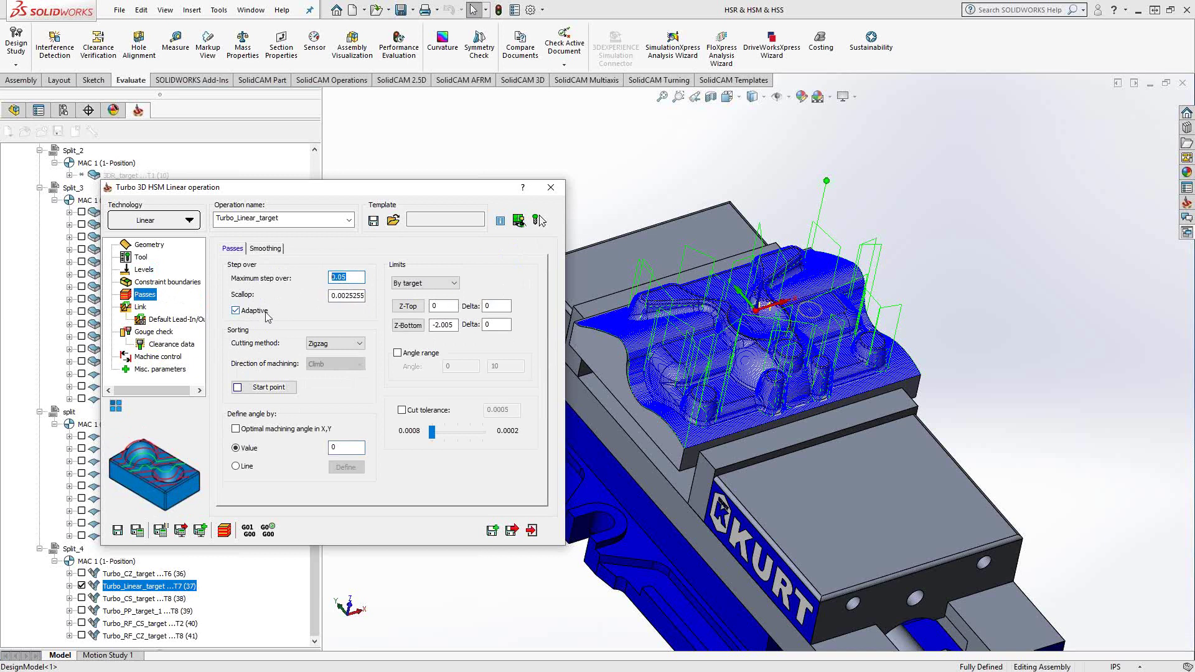
Step: Try One way cutting, restore Zigzag, check Link and Gouge check, then close
{"action": "left_click", "coordinate": [355, 344]}
{"action": "left_click", "coordinate": [338, 363]}
{"action": "left_click", "coordinate": [355, 344]}
{"action": "left_click", "coordinate": [337, 355]}
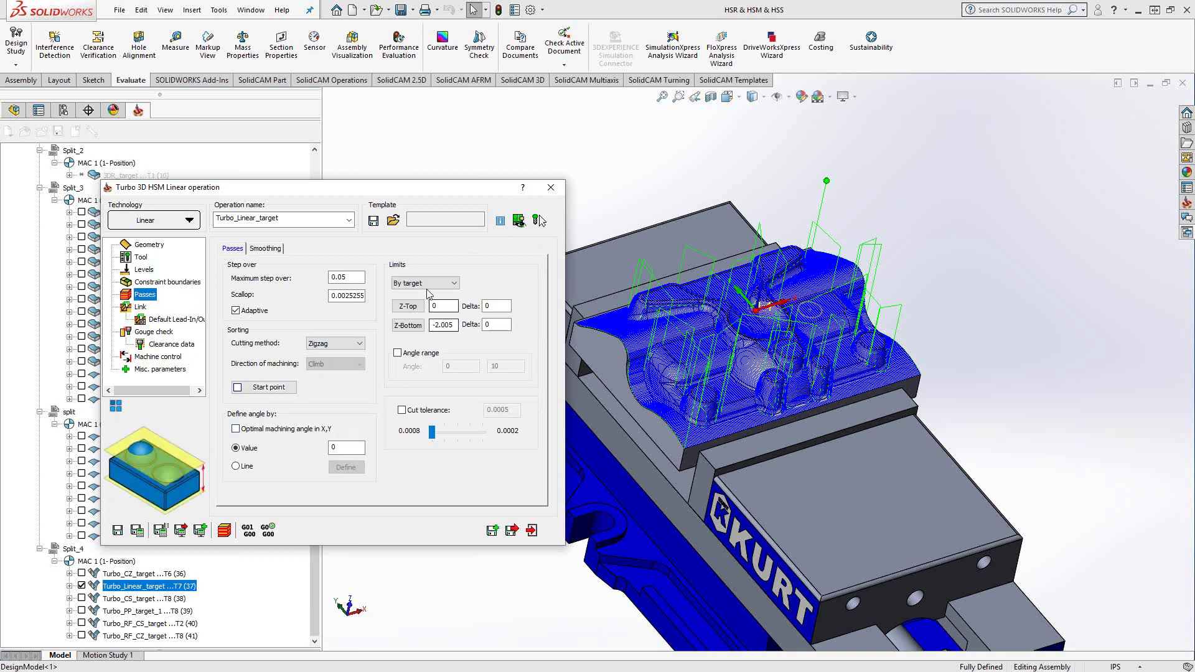
{"action": "left_click", "coordinate": [140, 308]}
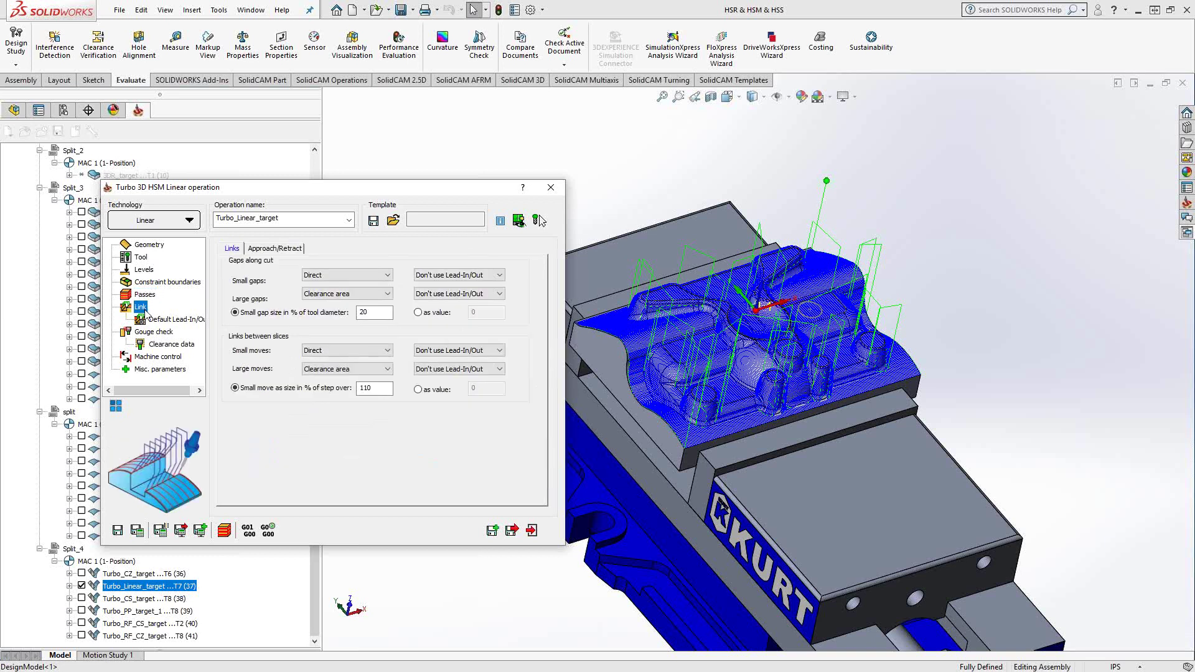
{"action": "left_click", "coordinate": [163, 319]}
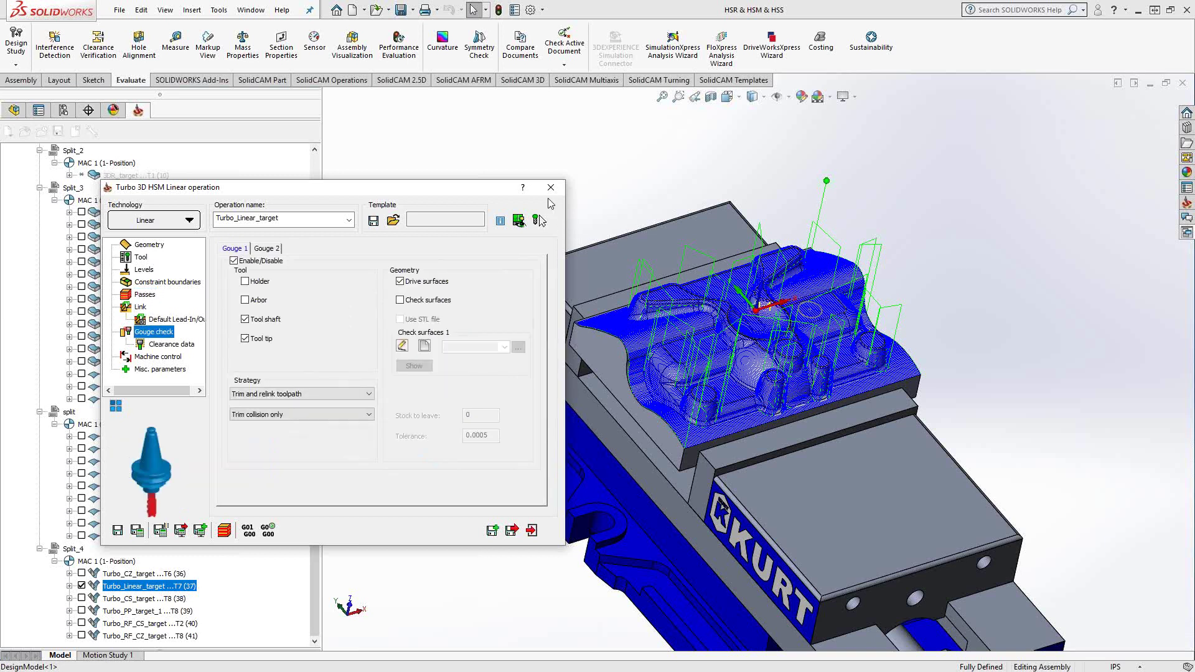
{"action": "left_click", "coordinate": [550, 187]}
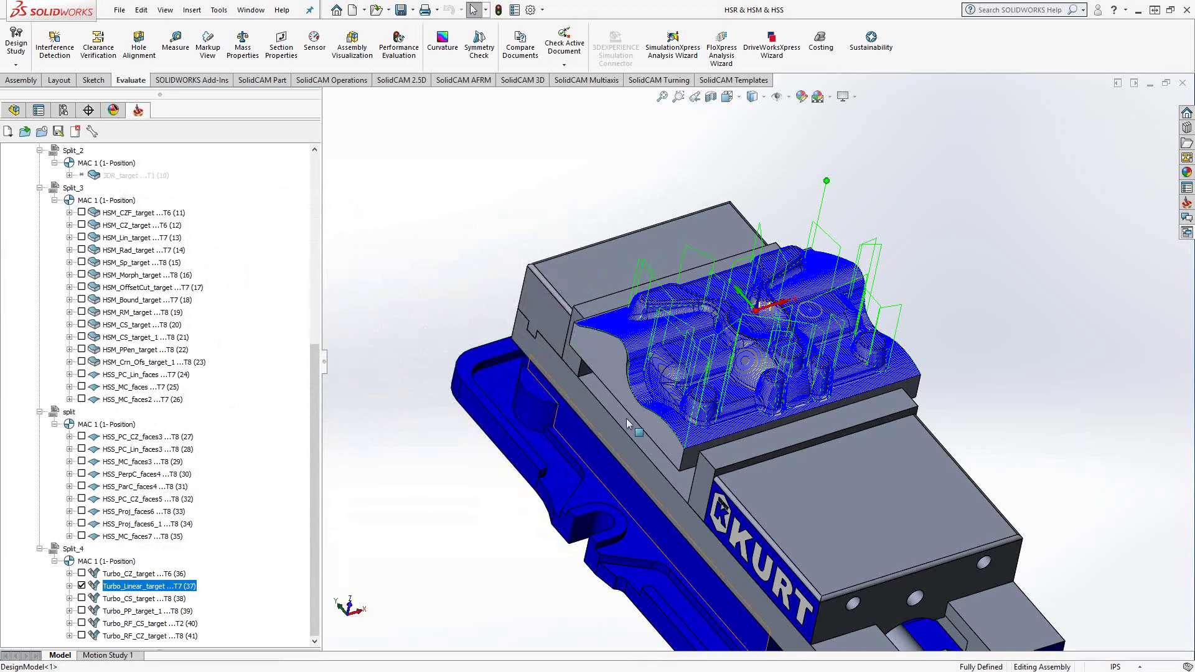
{"action": "scroll", "coordinate": [718, 396], "scroll_direction": "down", "scroll_amount": 3}
{"action": "scroll", "coordinate": [718, 397], "scroll_direction": "down", "scroll_amount": 2}
{"action": "scroll", "coordinate": [723, 362], "scroll_direction": "down", "scroll_amount": 2}
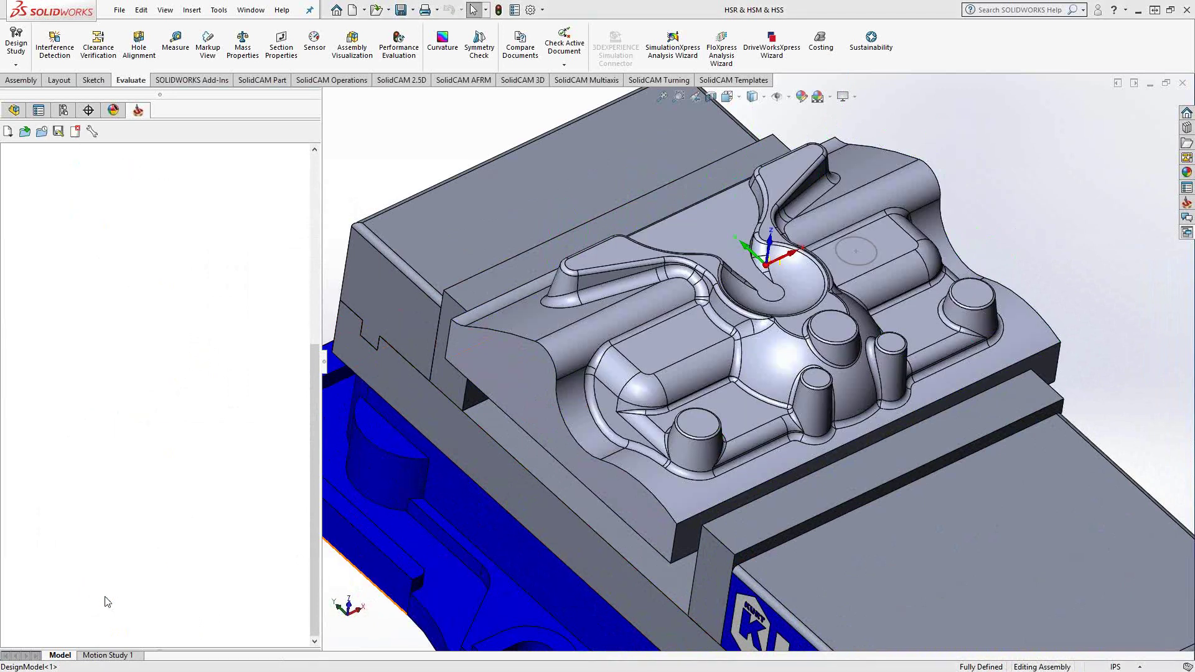
Step: Open the Turbo_CS_target Constant step over operation settings
{"action": "left_click", "coordinate": [106, 598]}
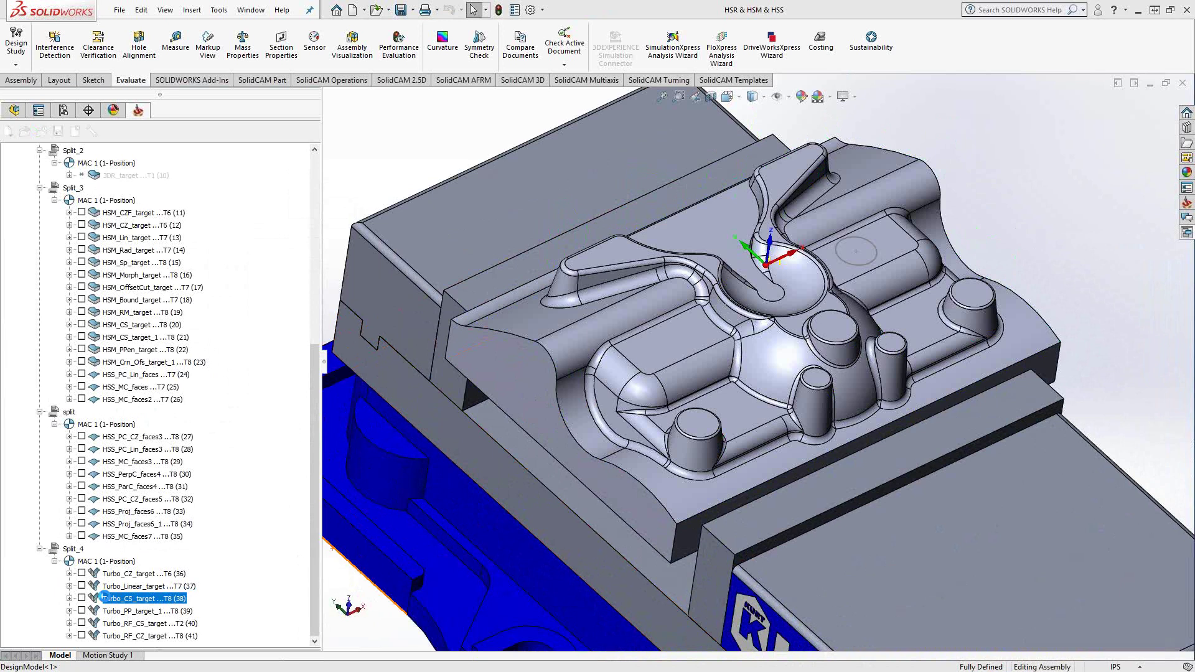
{"action": "double_click", "coordinate": [105, 598]}
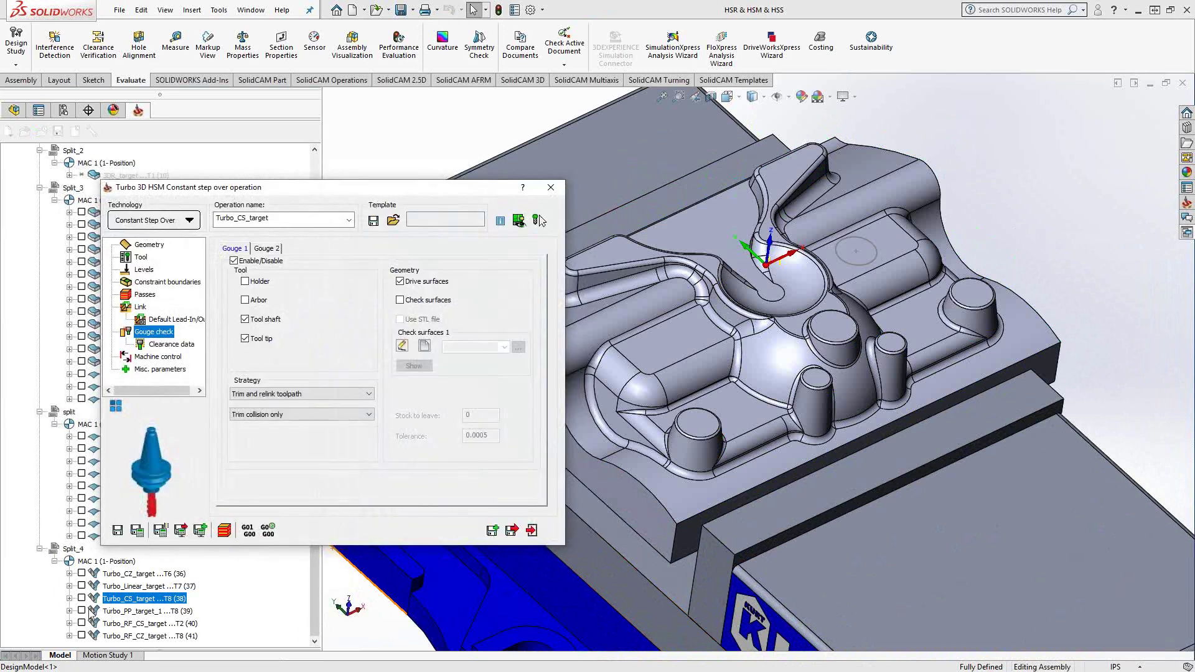
Step: Display the Turbo_CS_target toolpath and inspect its Maximum step over and Scallop values
{"action": "left_click", "coordinate": [82, 597]}
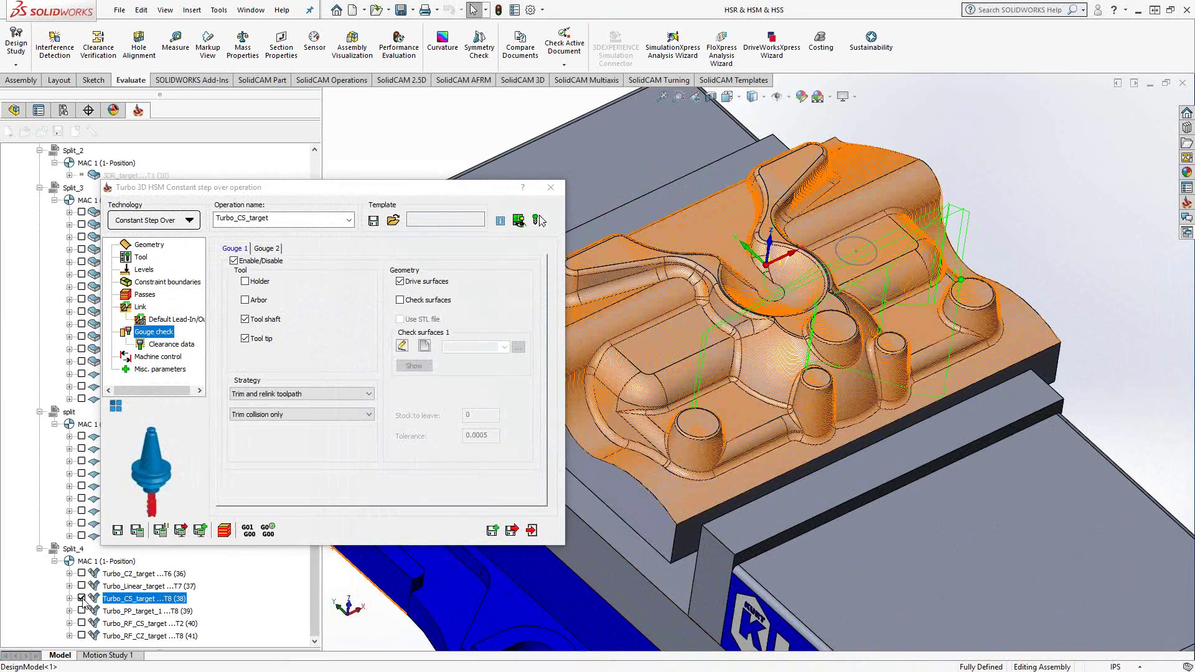
{"action": "scroll", "coordinate": [771, 224], "scroll_direction": "down", "scroll_amount": 2}
{"action": "scroll", "coordinate": [771, 225], "scroll_direction": "down", "scroll_amount": 2}
{"action": "scroll", "coordinate": [770, 224], "scroll_direction": "down", "scroll_amount": 2}
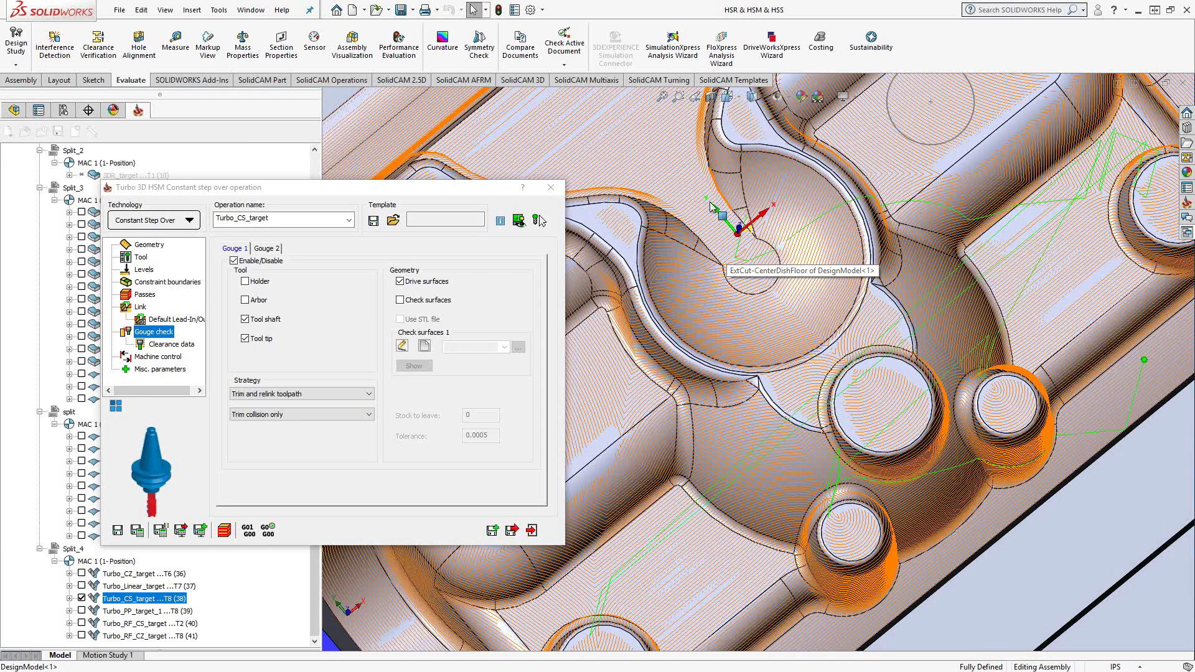
{"action": "left_click", "coordinate": [149, 297]}
{"action": "double_click", "coordinate": [347, 277]}
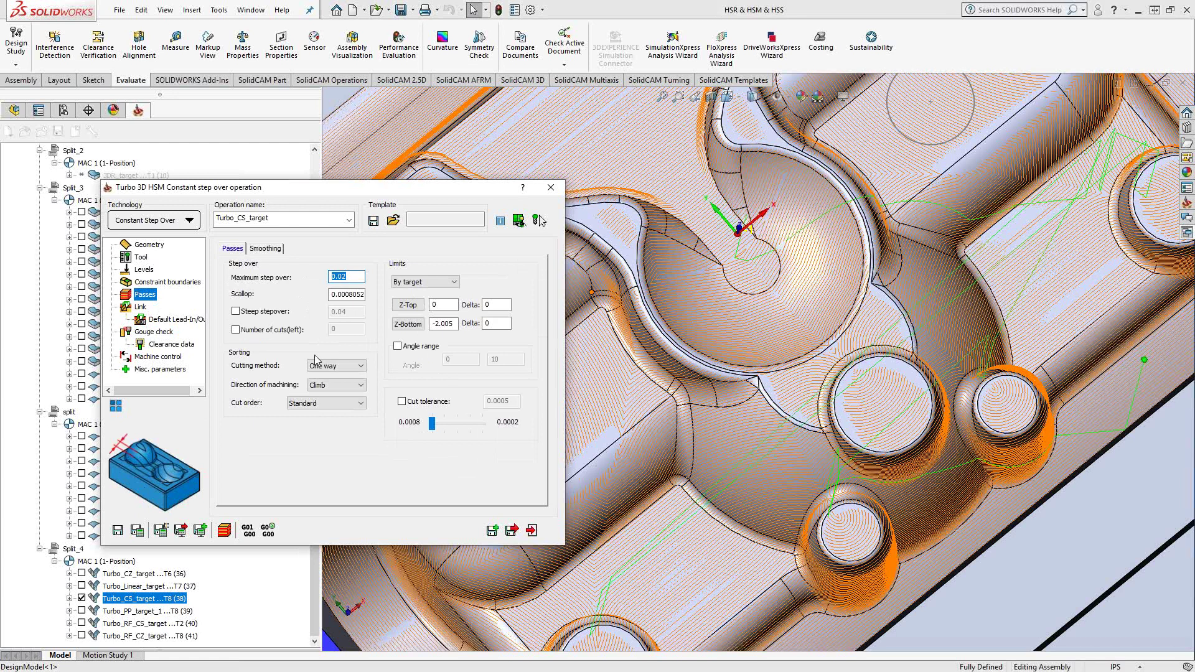
{"action": "left_click", "coordinate": [345, 295]}
Step: Close and hide Turbo_CS_target, then review Turbo_RF_CS_target's Tool and Reference tool pages
{"action": "left_click", "coordinate": [532, 530]}
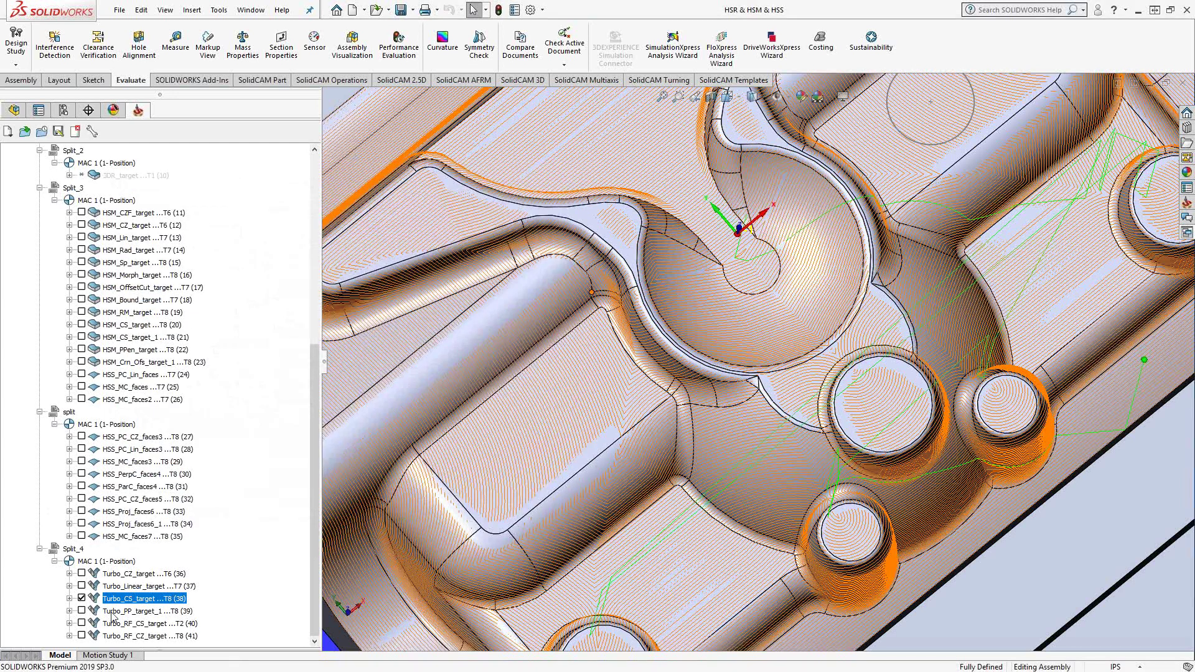
{"action": "left_click", "coordinate": [82, 598]}
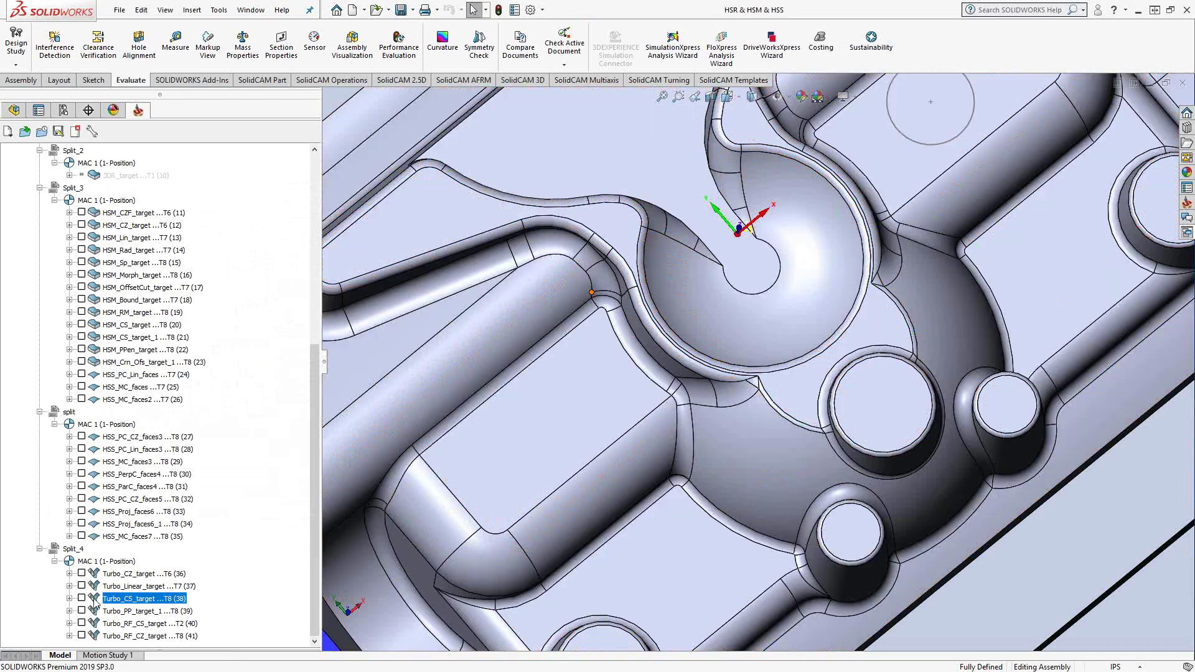
{"action": "left_click", "coordinate": [133, 623]}
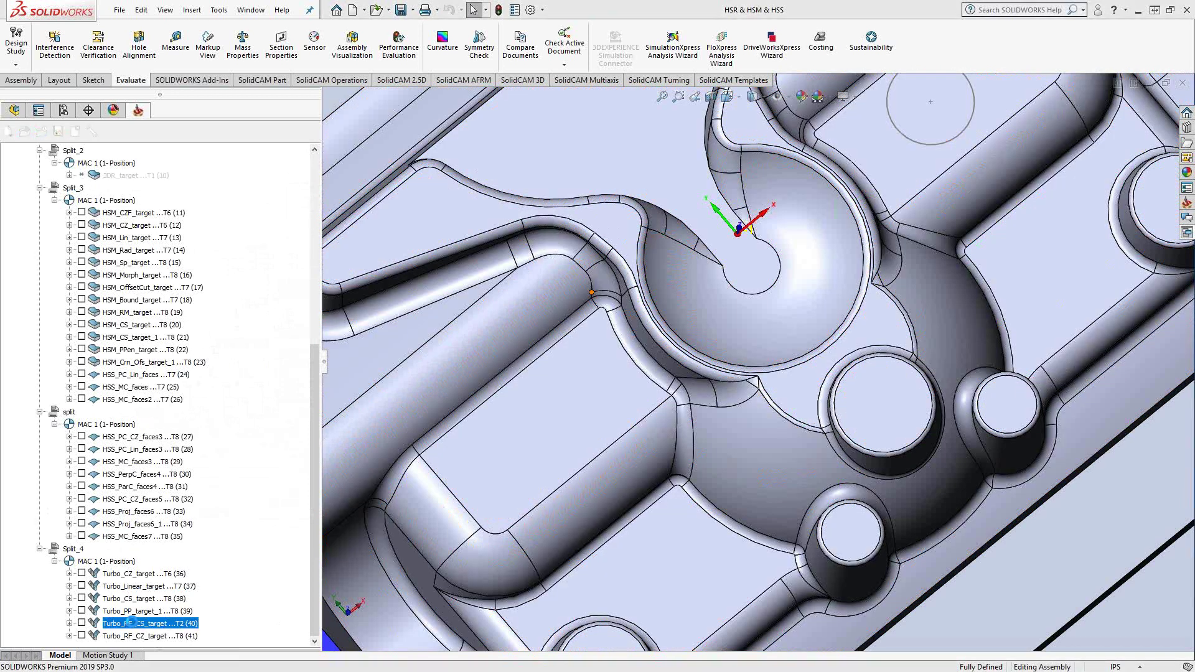
{"action": "double_click", "coordinate": [132, 622]}
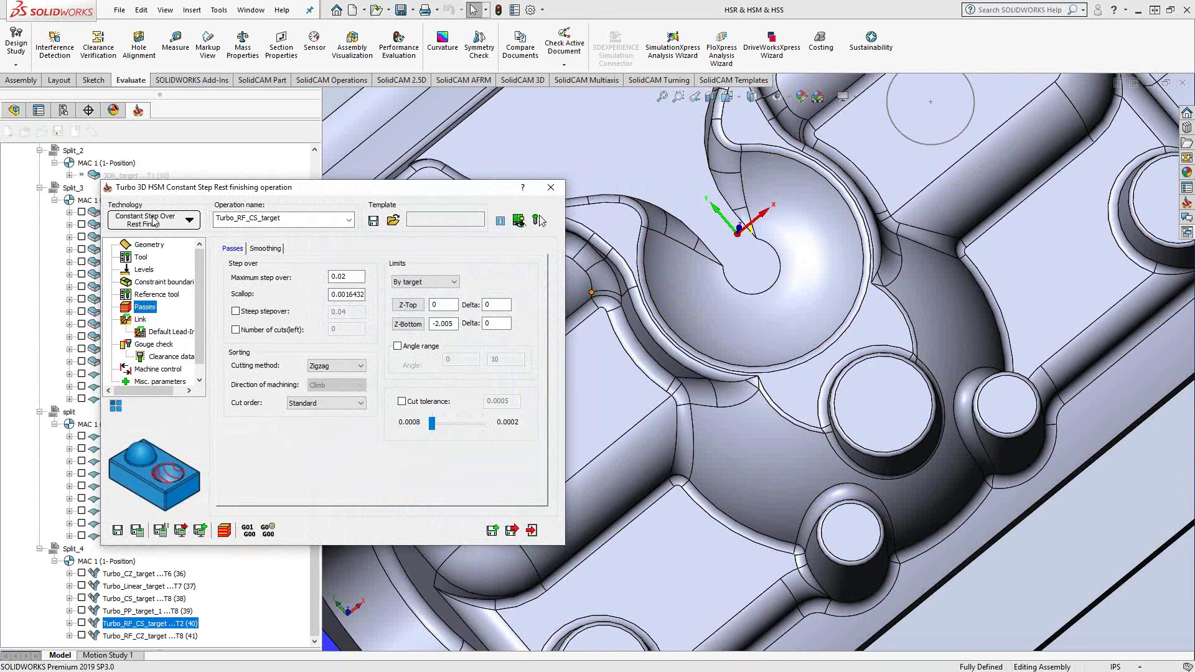
{"action": "left_click", "coordinate": [141, 257]}
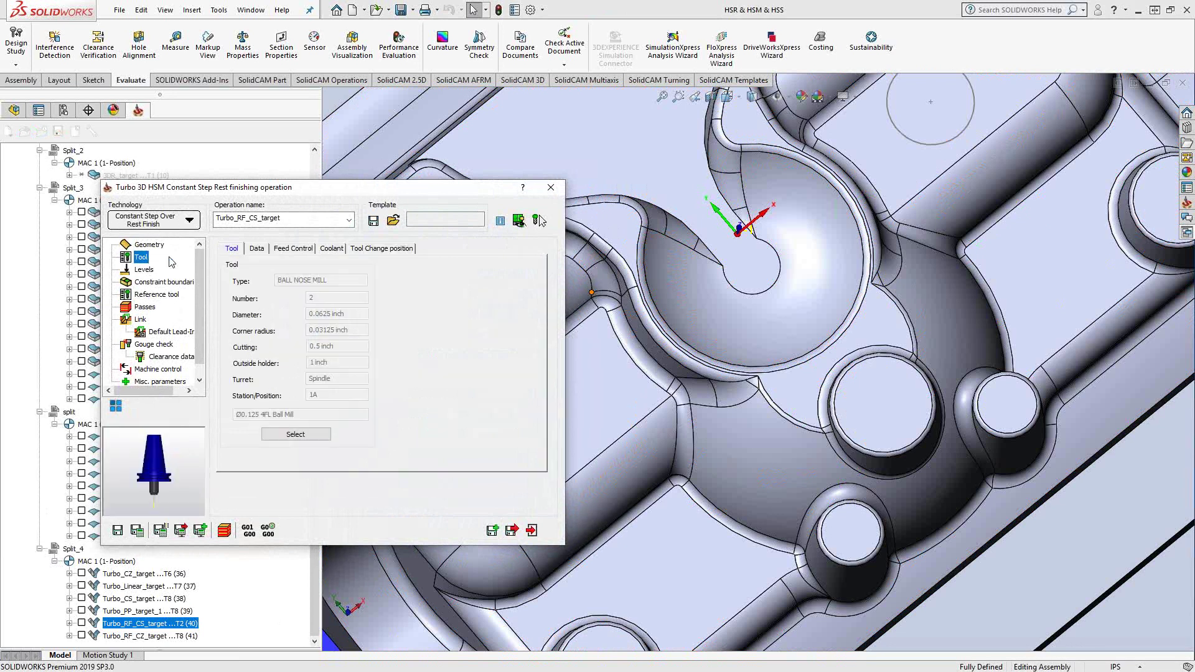
{"action": "left_click", "coordinate": [155, 298]}
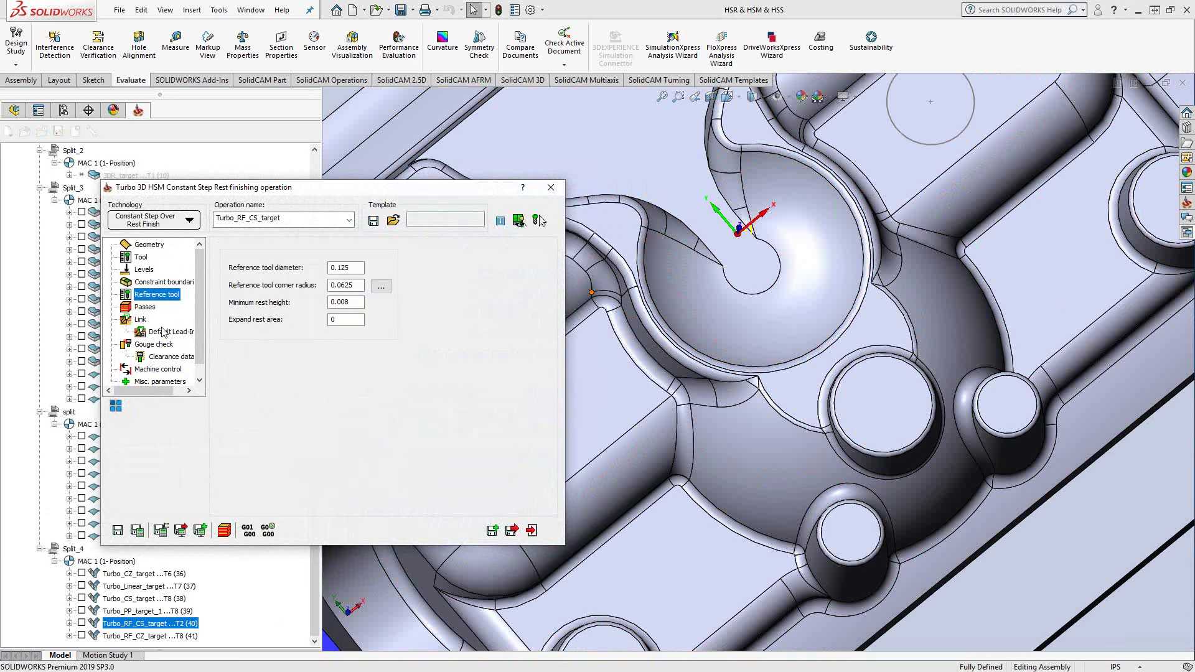
{"action": "left_click", "coordinate": [532, 530]}
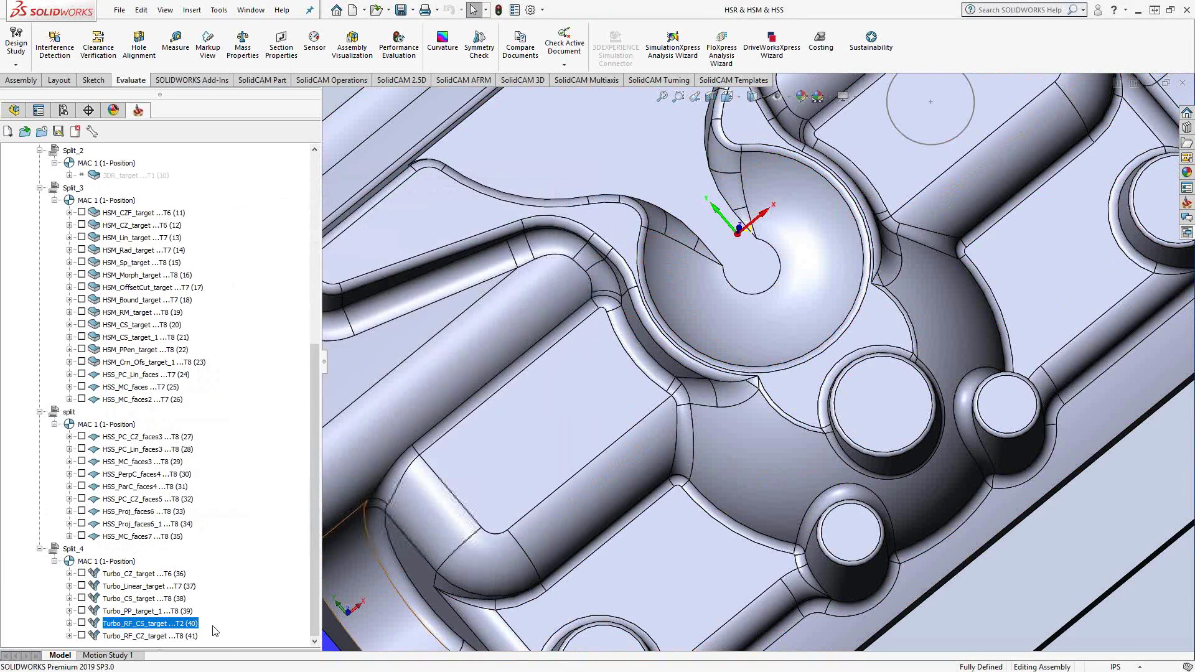
Step: Preview the Turbo_RF_CS_target toolpath along the pocket wall, then hide it
{"action": "left_click", "coordinate": [82, 623]}
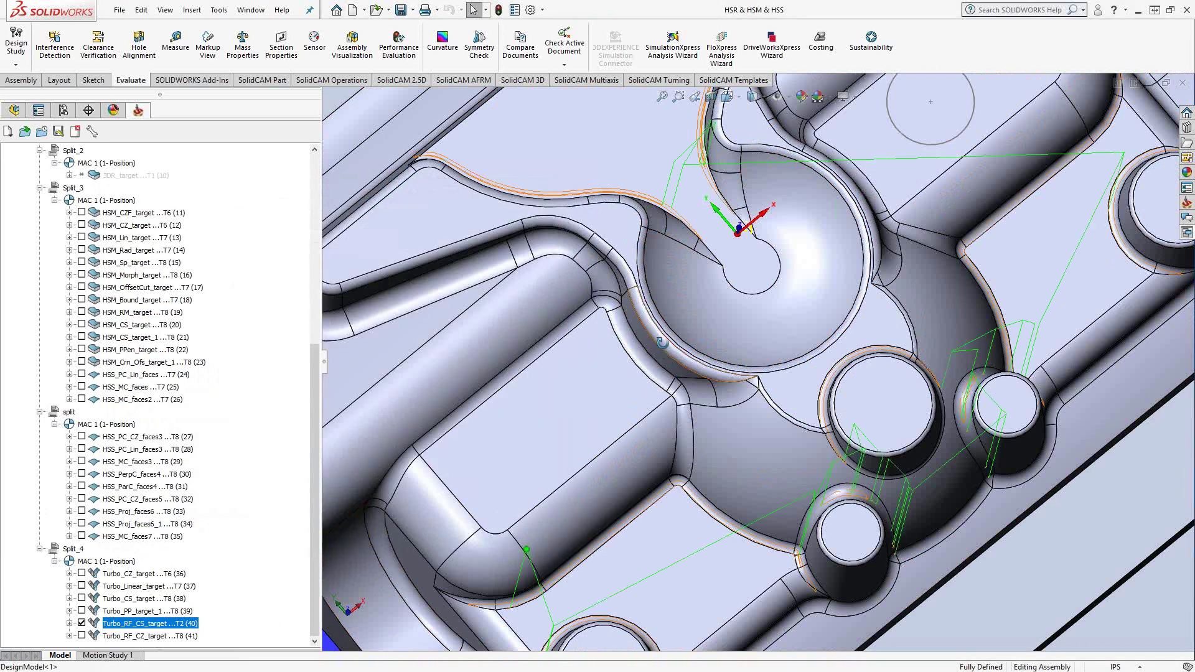
{"action": "middle_click_drag", "start_coordinate": [644, 355], "coordinate": [721, 523]}
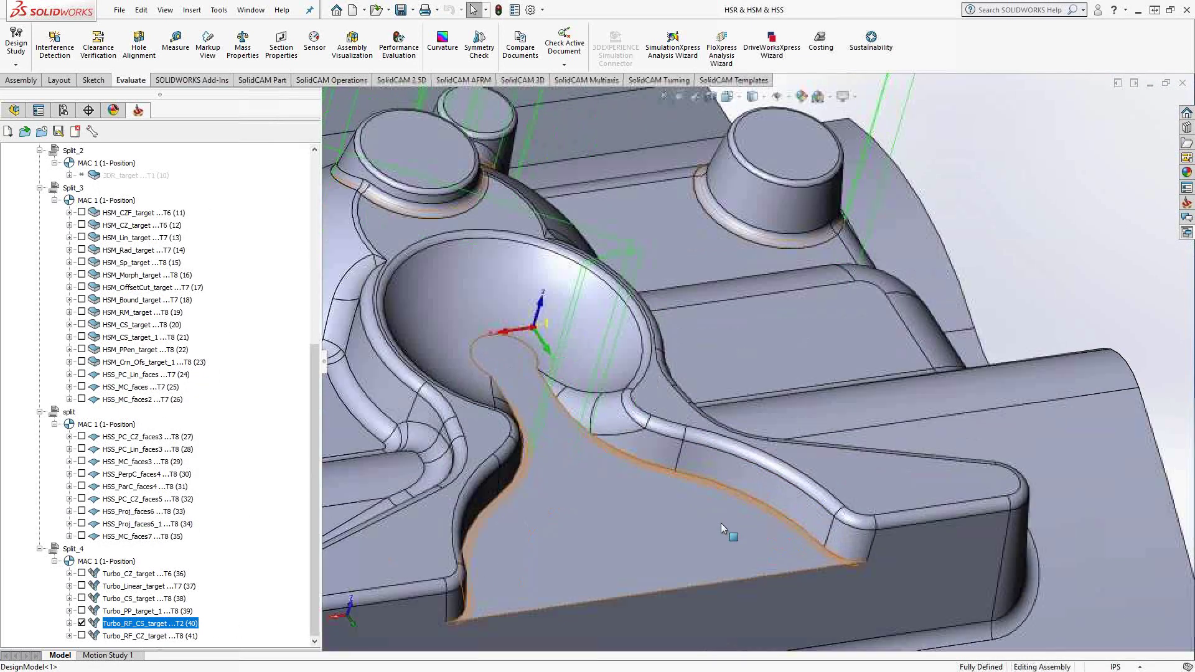
{"action": "scroll", "coordinate": [720, 522], "scroll_direction": "down", "scroll_amount": 3}
{"action": "scroll", "coordinate": [710, 461], "scroll_direction": "down", "scroll_amount": 1}
{"action": "mouse_move", "coordinate": [722, 432]}
{"action": "middle_mouse_down"}
{"action": "mouse_move", "coordinate": [676, 383]}
{"action": "mouse_move", "coordinate": [691, 392]}
{"action": "middle_mouse_up"}
{"action": "left_click", "coordinate": [81, 622]}
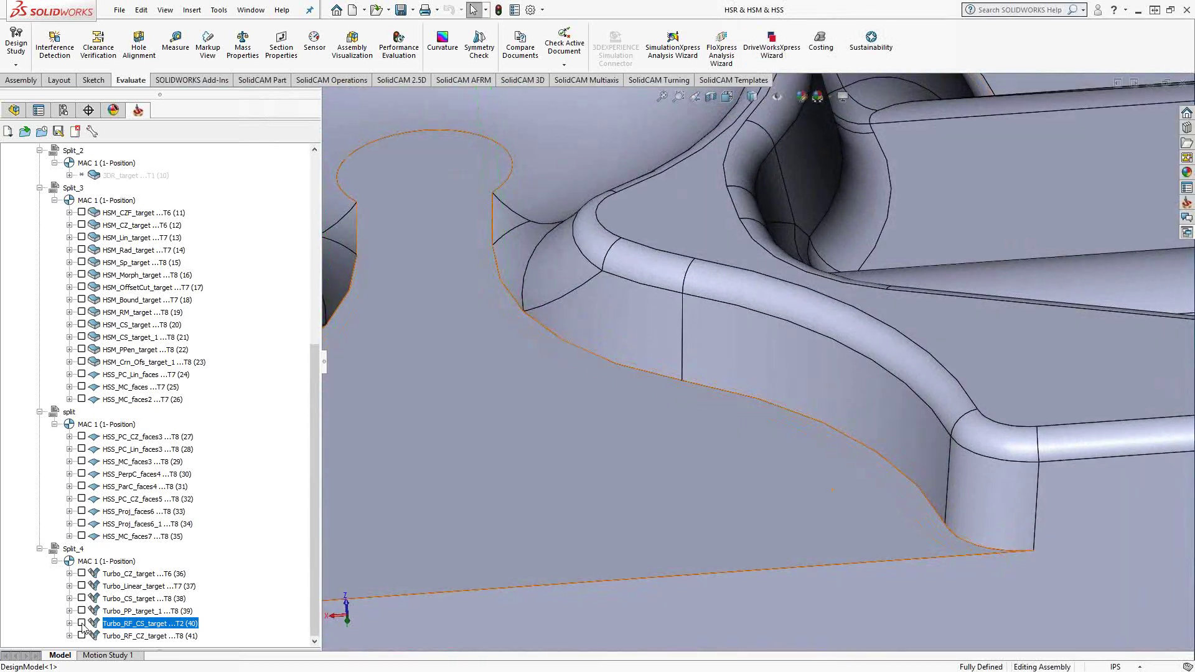
{"action": "left_click", "coordinate": [118, 612]}
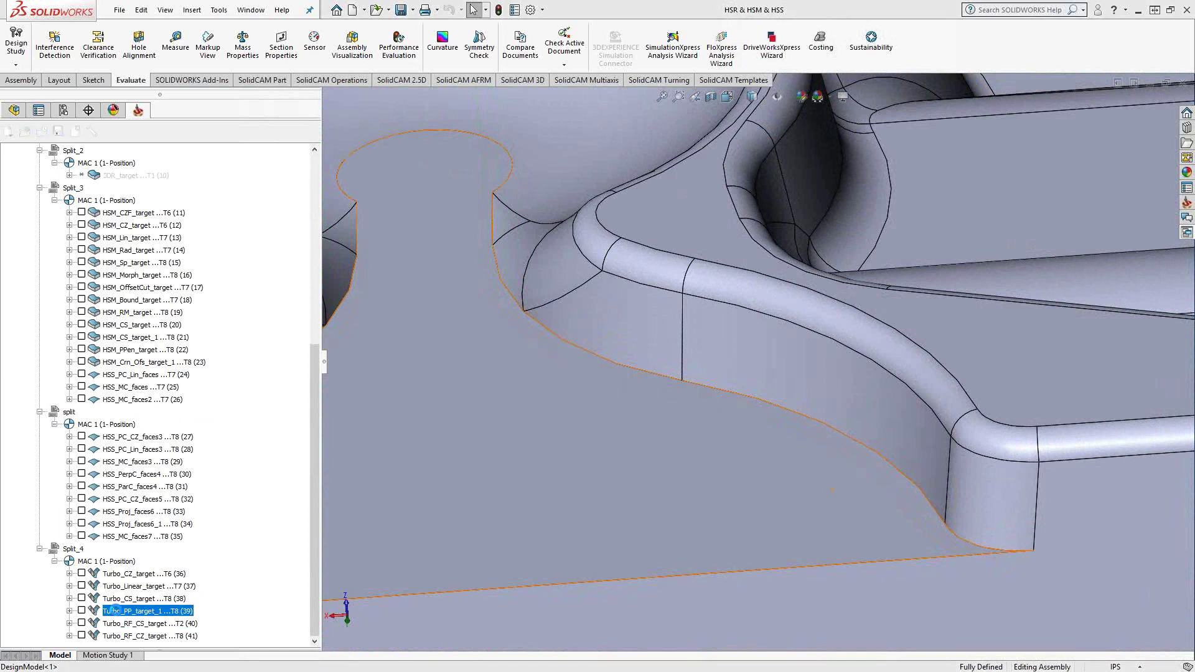
{"action": "double_click", "coordinate": [110, 612]}
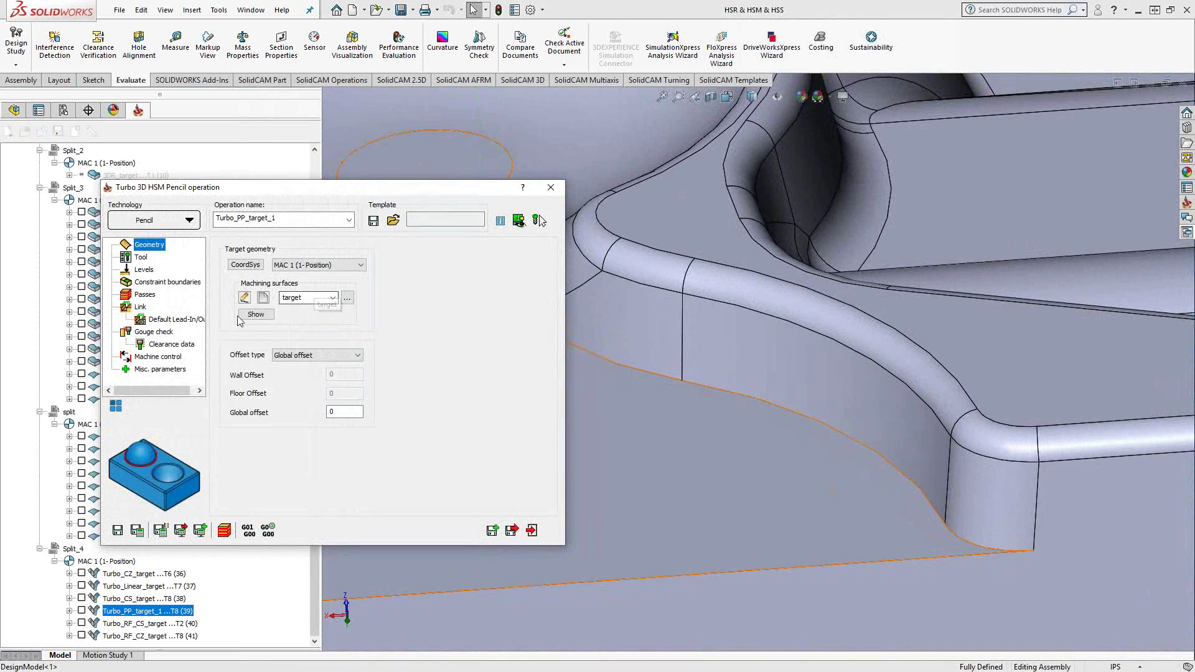
{"action": "left_click", "coordinate": [139, 256]}
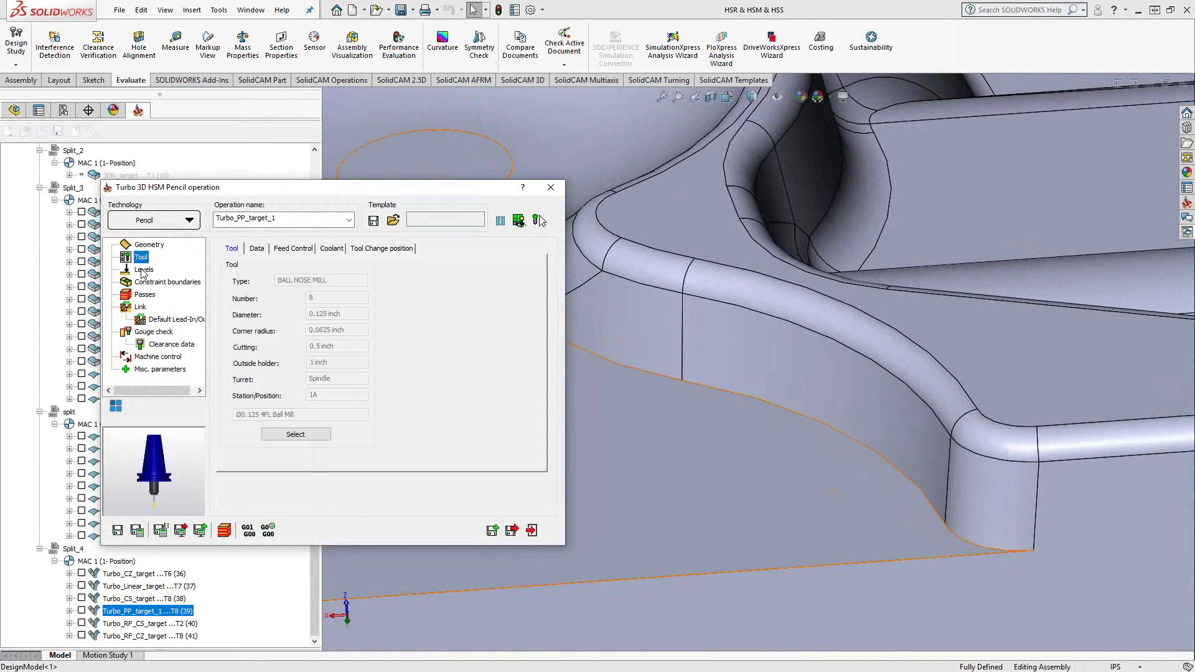
{"action": "left_click", "coordinate": [150, 271]}
{"action": "left_click", "coordinate": [151, 281]}
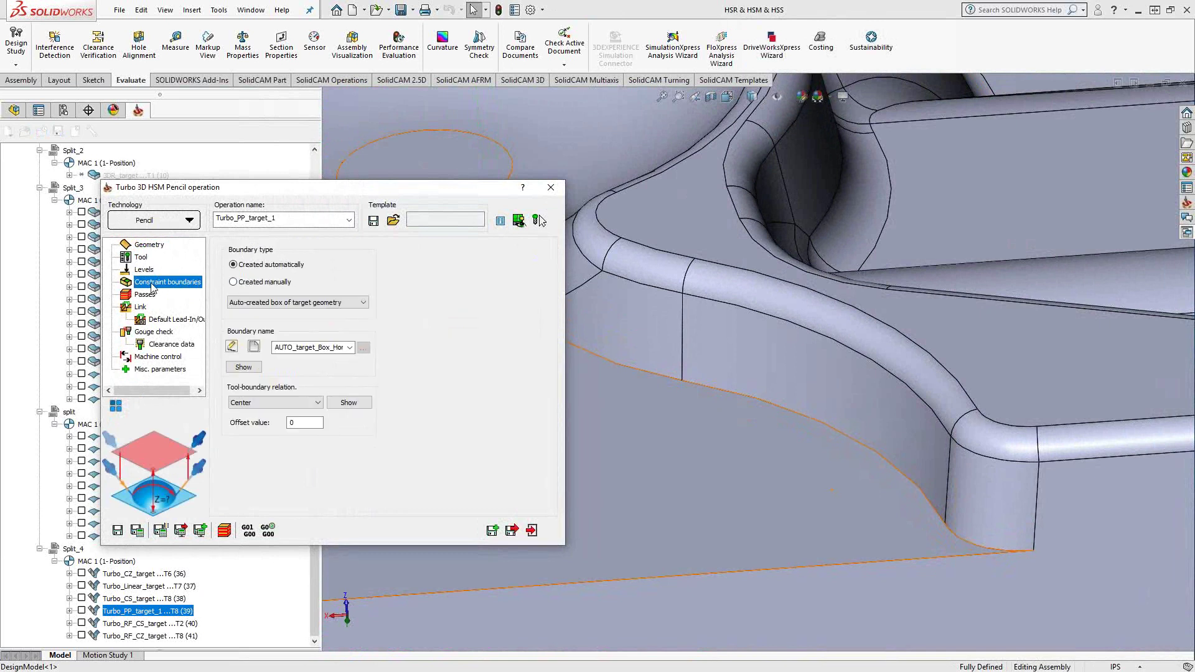
{"action": "left_click", "coordinate": [146, 295]}
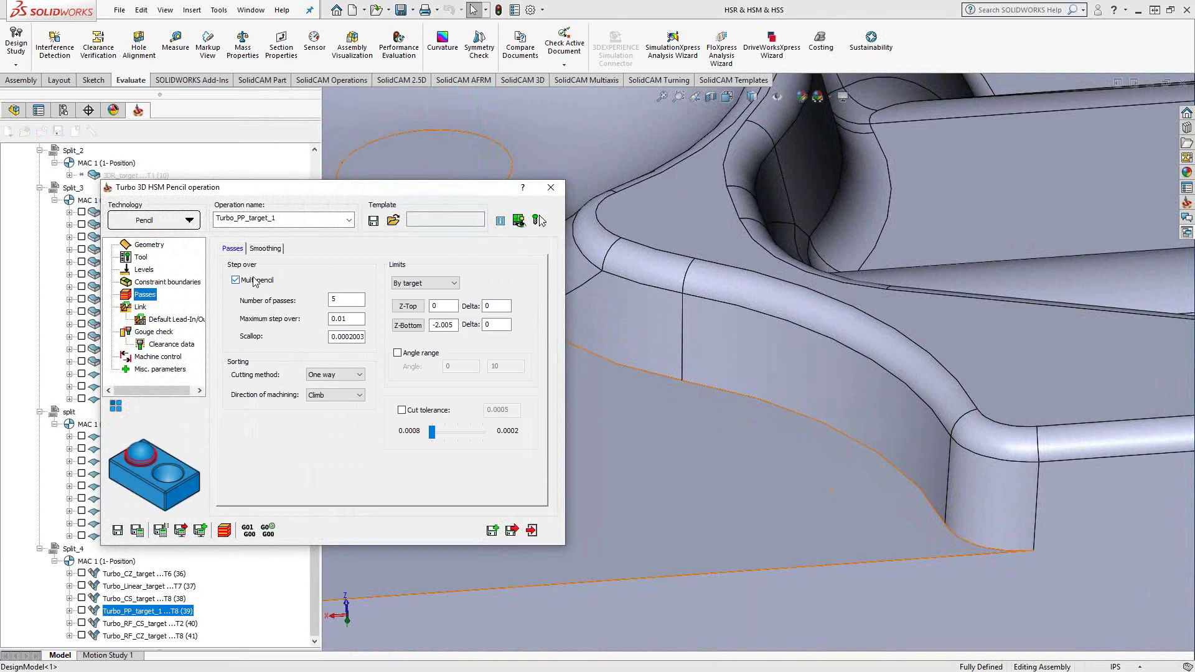
{"action": "left_click_drag", "start_coordinate": [246, 192], "coordinate": [374, 210]}
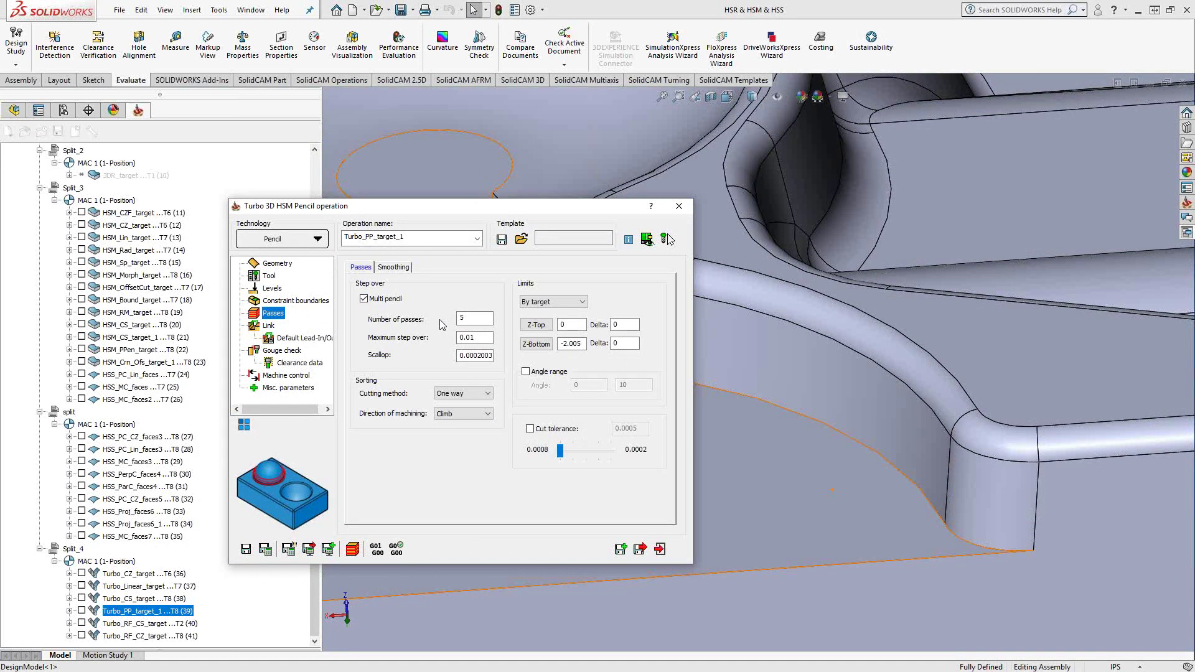
{"action": "left_click", "coordinate": [659, 548]}
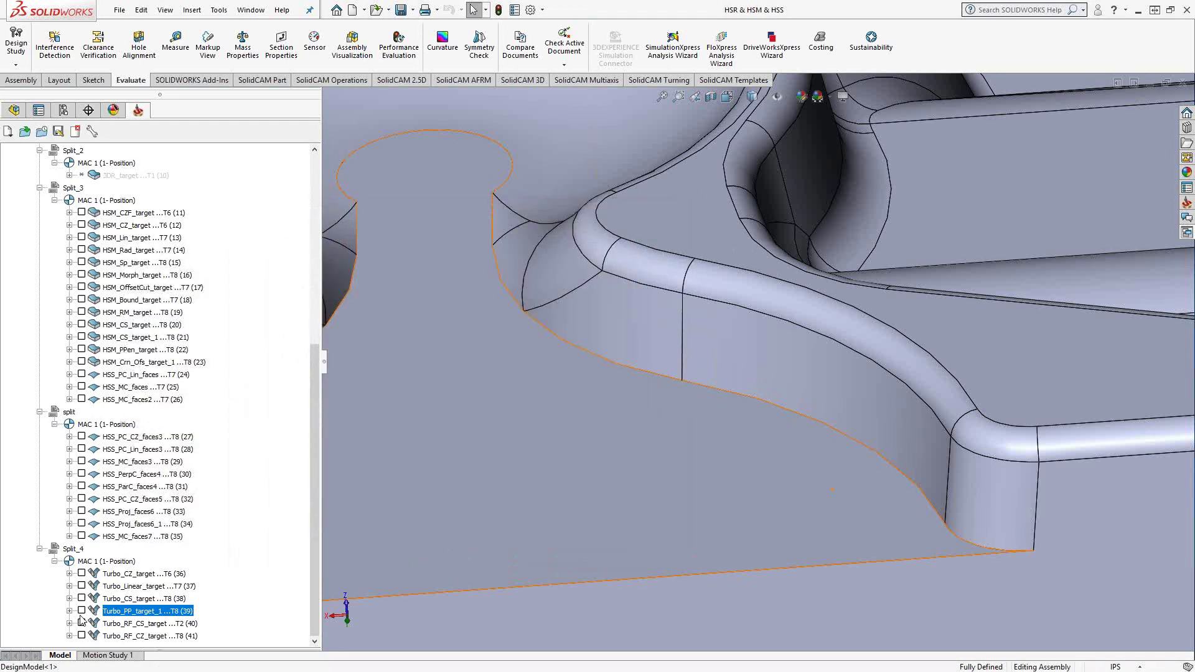
{"action": "left_click", "coordinate": [81, 611]}
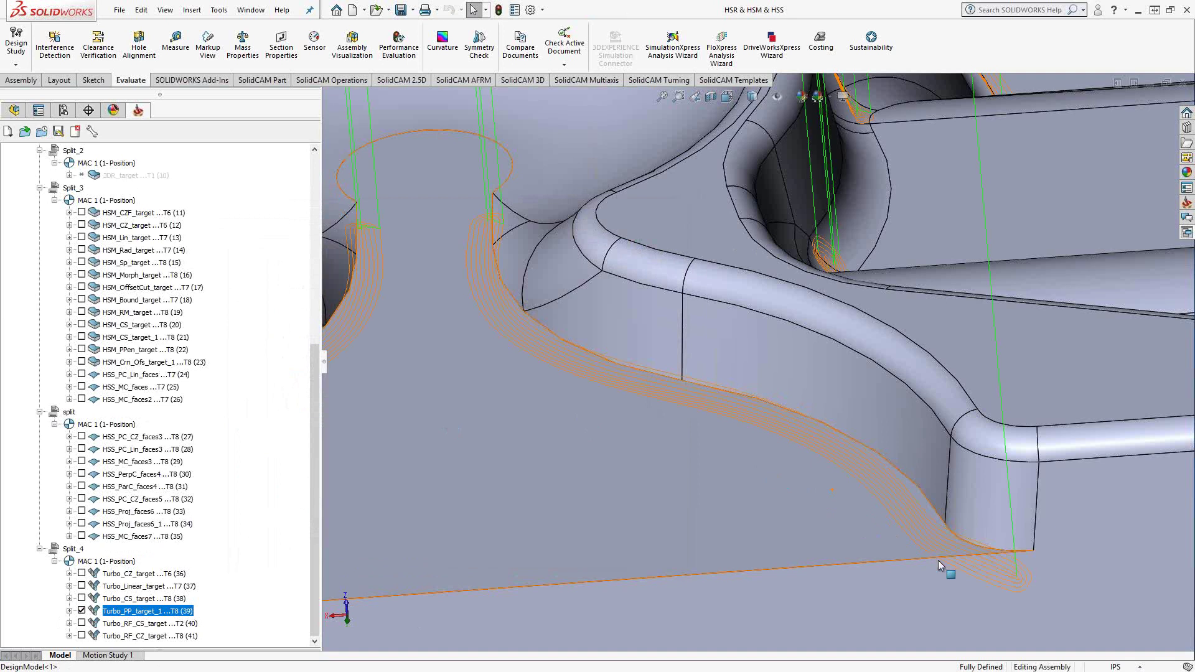
{"action": "scroll", "coordinate": [971, 547], "scroll_direction": "down", "scroll_amount": 3}
{"action": "scroll", "coordinate": [966, 542], "scroll_direction": "down", "scroll_amount": 2}
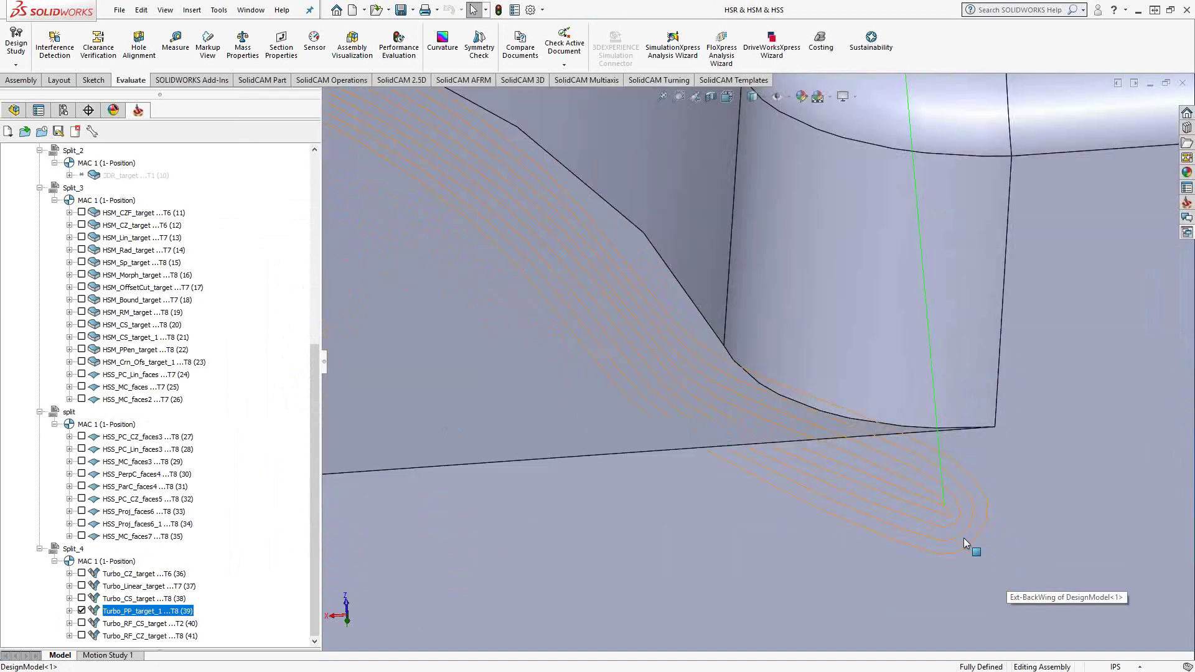
{"action": "left_click", "coordinate": [81, 611]}
{"action": "scroll", "coordinate": [626, 410], "scroll_direction": "up", "scroll_amount": 3}
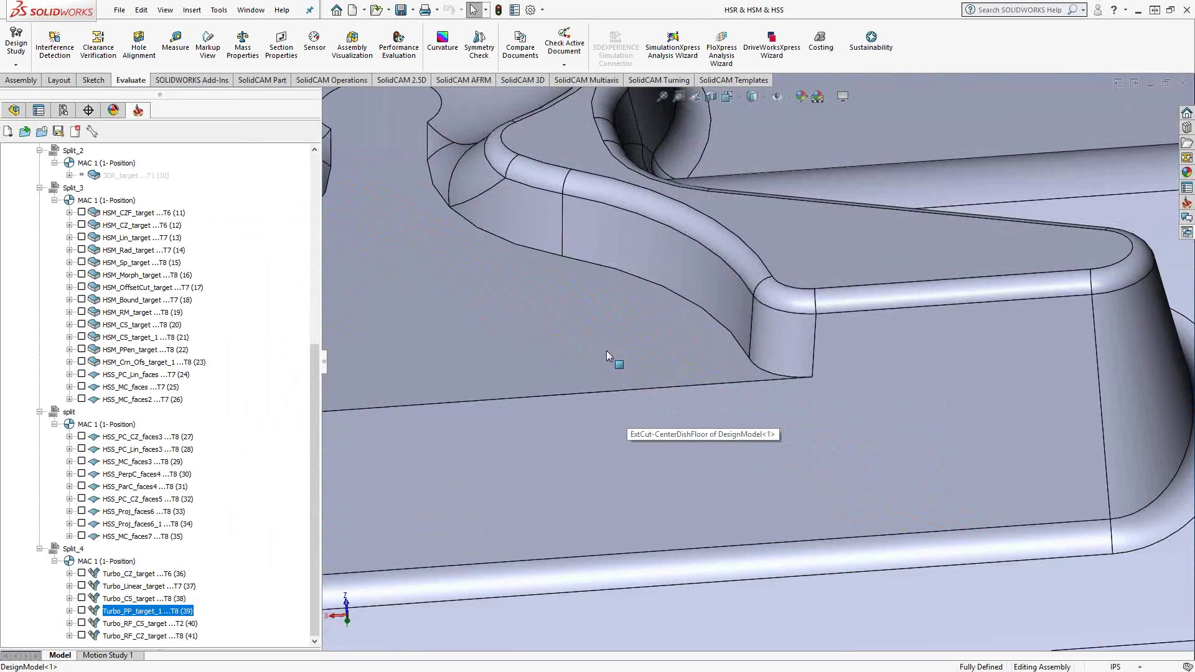